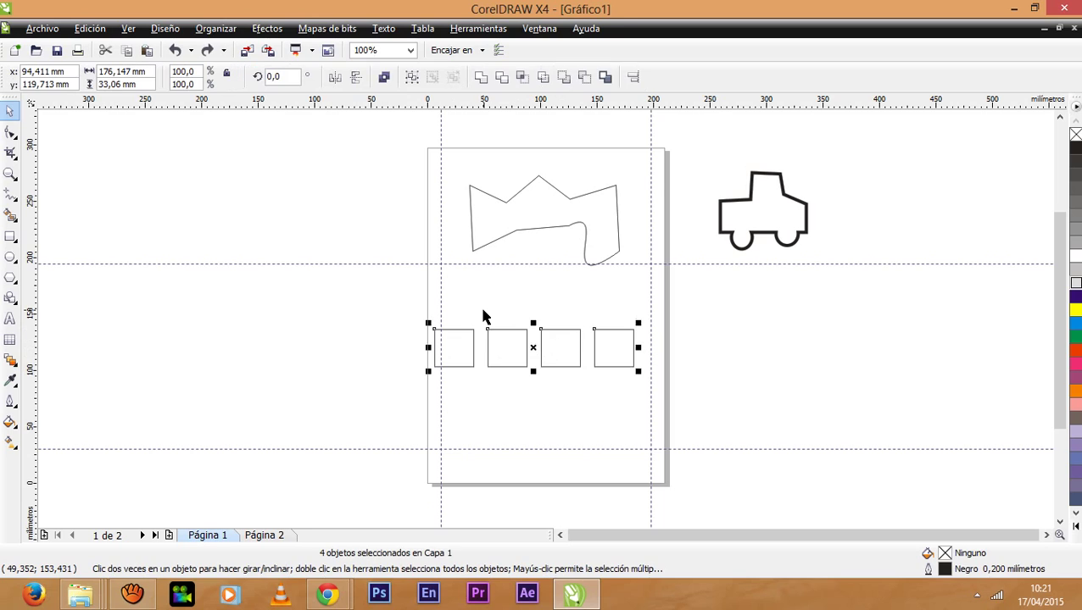
Undo the last alignment of the four squares and select all of them again
{"action": "key", "text": "ctrl+z"}
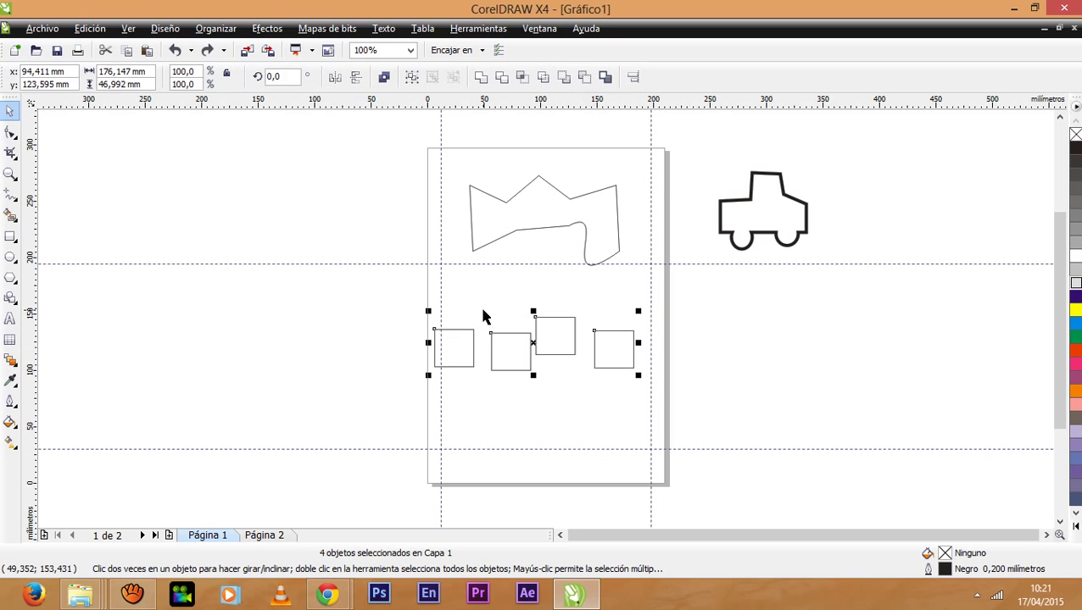
{"action": "left_click", "coordinate": [439, 310]}
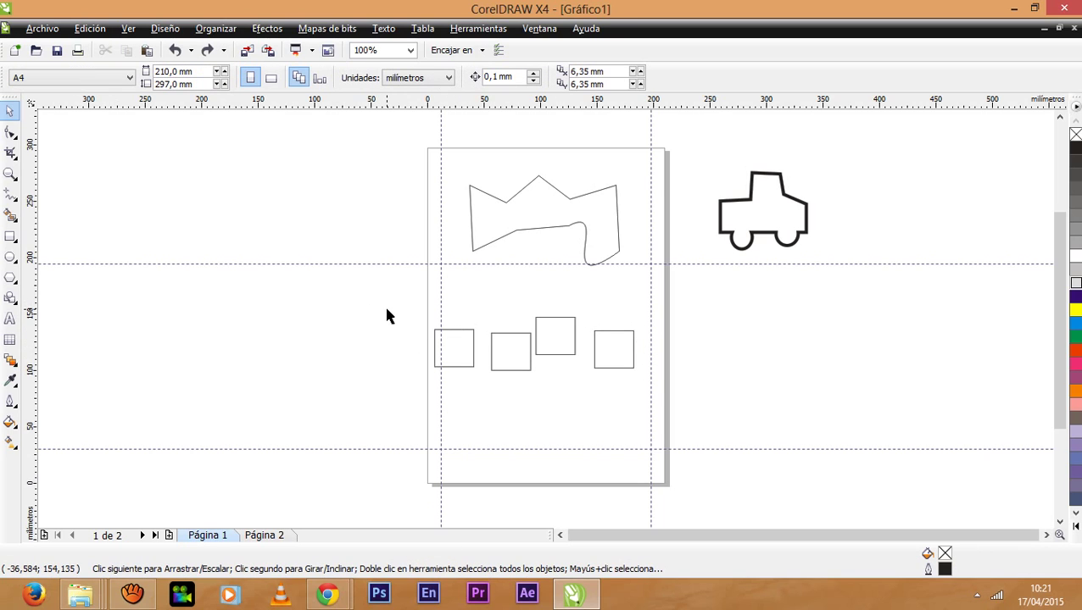
{"action": "left_click_drag", "start_coordinate": [386, 316], "coordinate": [737, 415]}
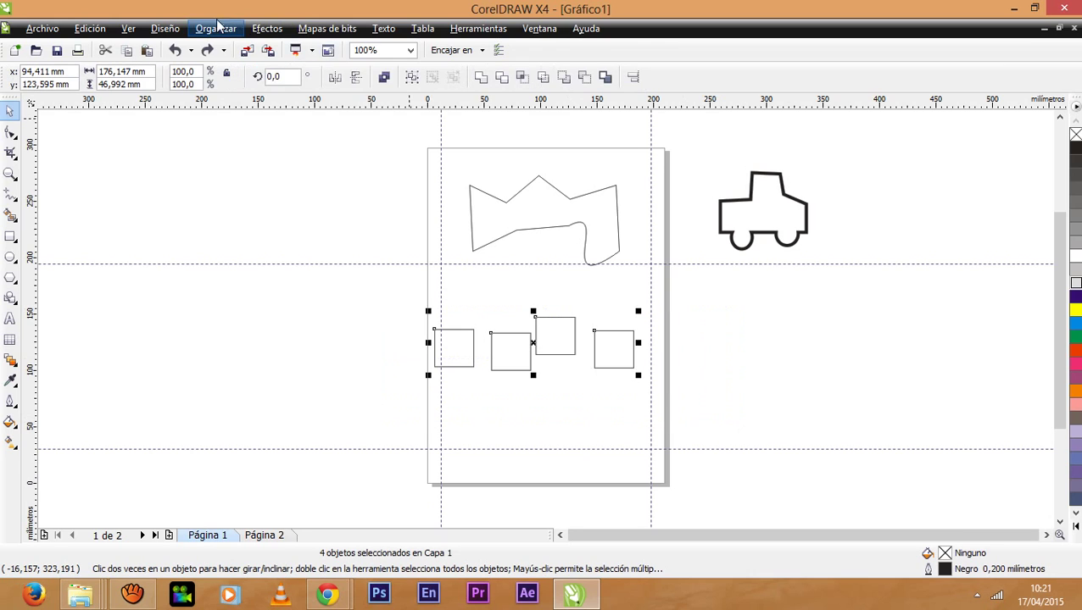
Align the four squares on their vertical centres and distribute them by horizontal centres across the whole selection
{"action": "left_click", "coordinate": [216, 28]}
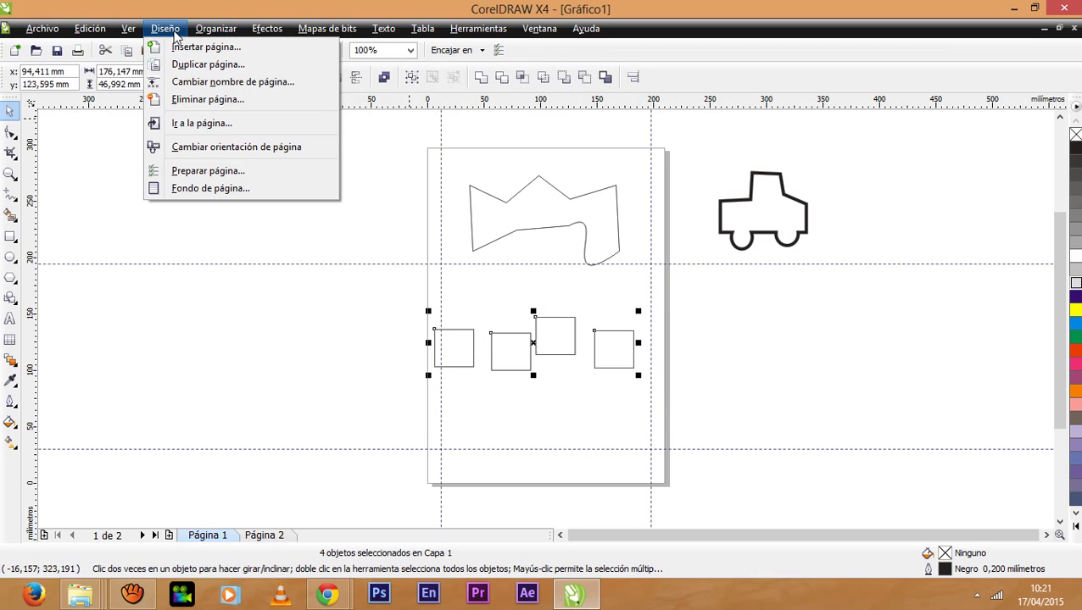
{"action": "mouse_move", "coordinate": [293, 92]}
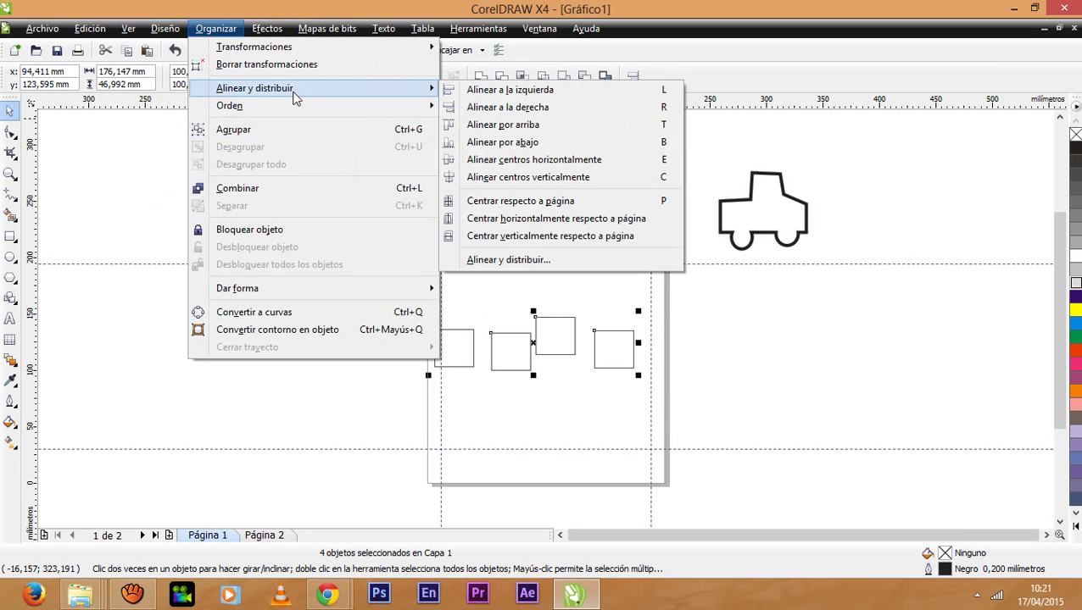
{"action": "left_click", "coordinate": [508, 258]}
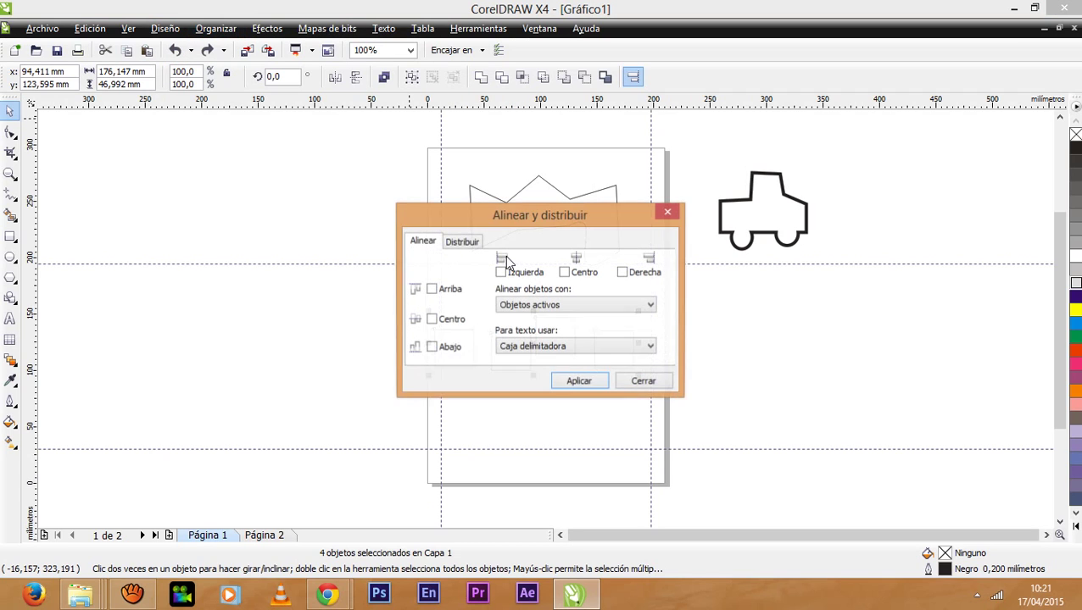
{"action": "left_click", "coordinate": [433, 321]}
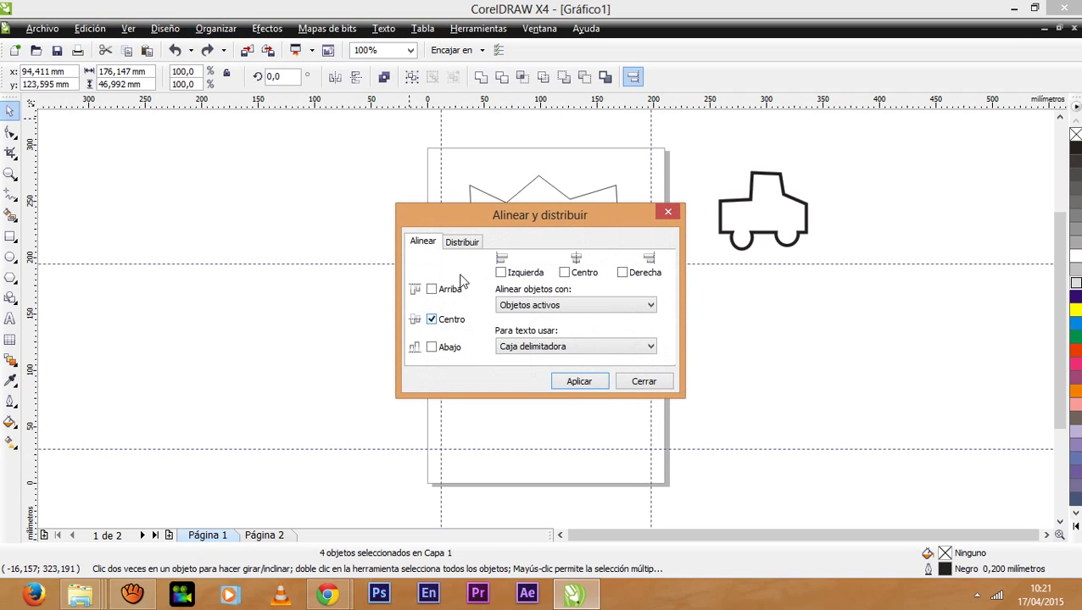
{"action": "left_click", "coordinate": [464, 245]}
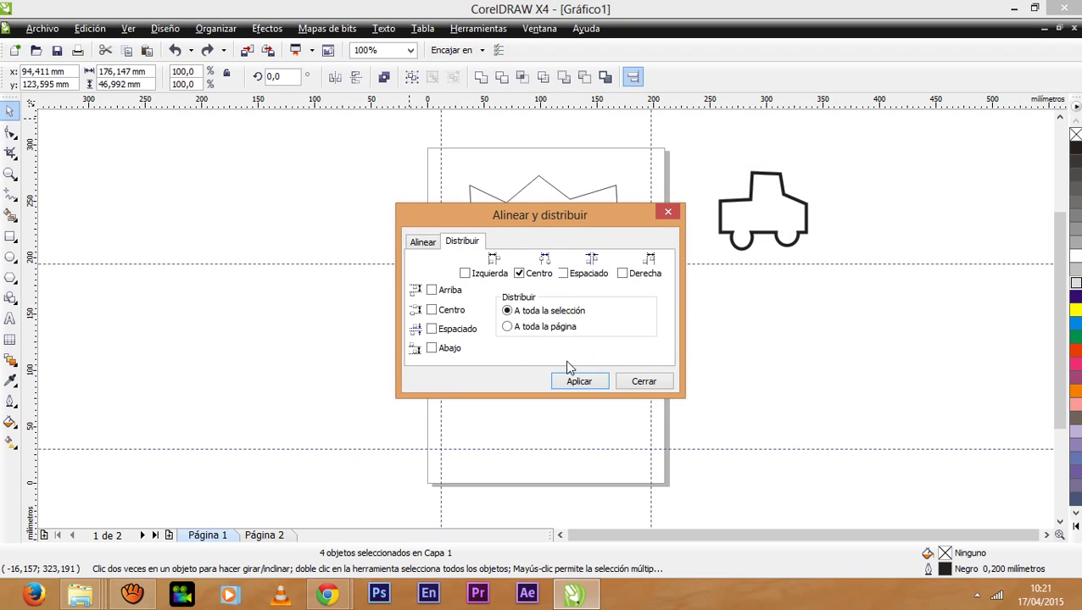
{"action": "left_click_drag", "start_coordinate": [562, 218], "coordinate": [884, 131]}
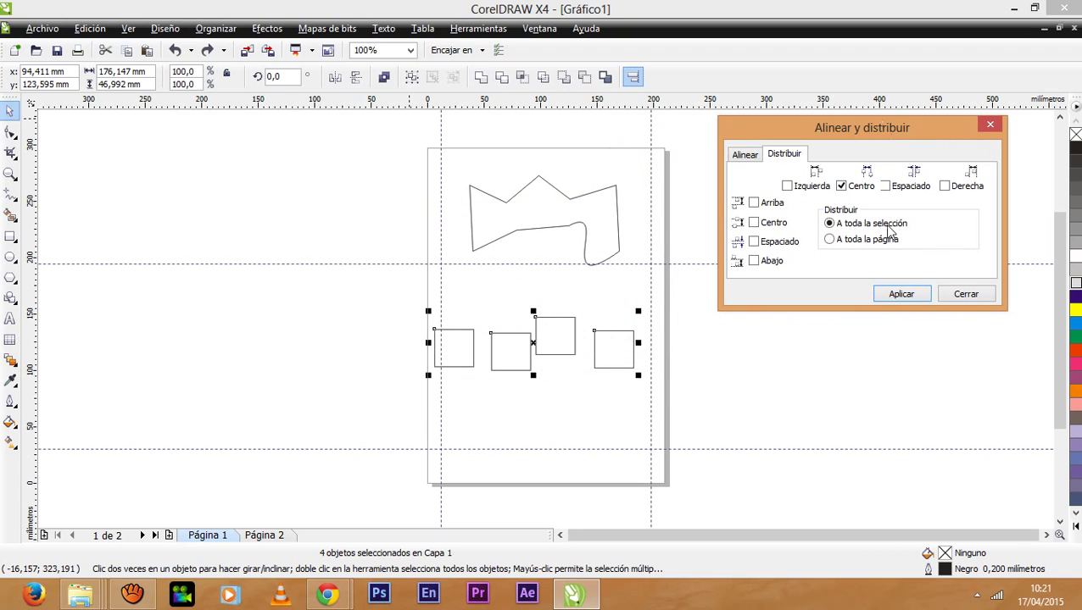
{"action": "left_click", "coordinate": [902, 293]}
{"action": "left_click", "coordinate": [816, 370]}
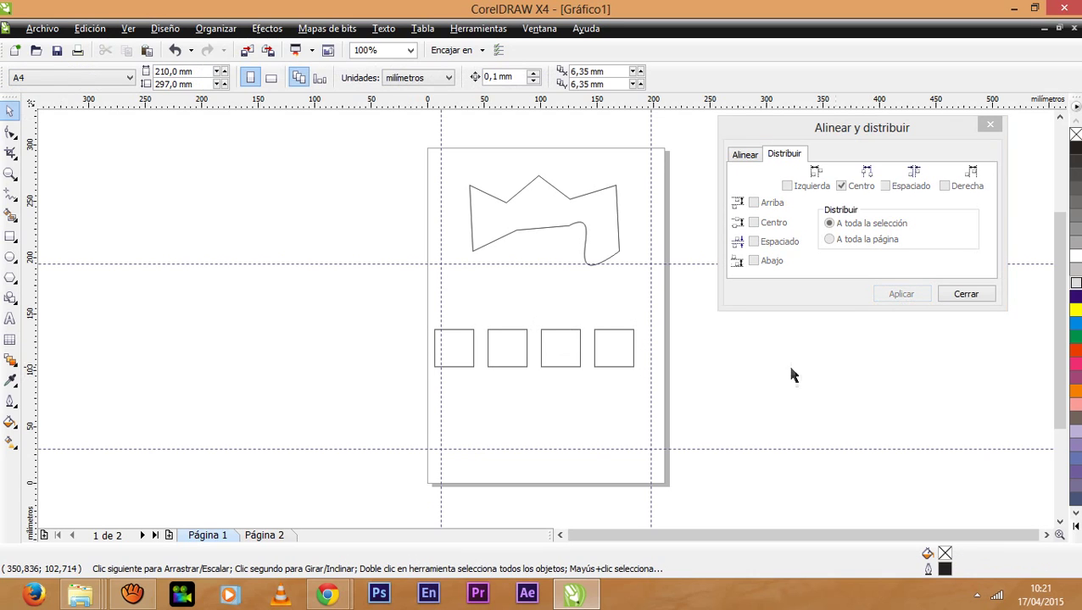
{"action": "left_click", "coordinate": [990, 124]}
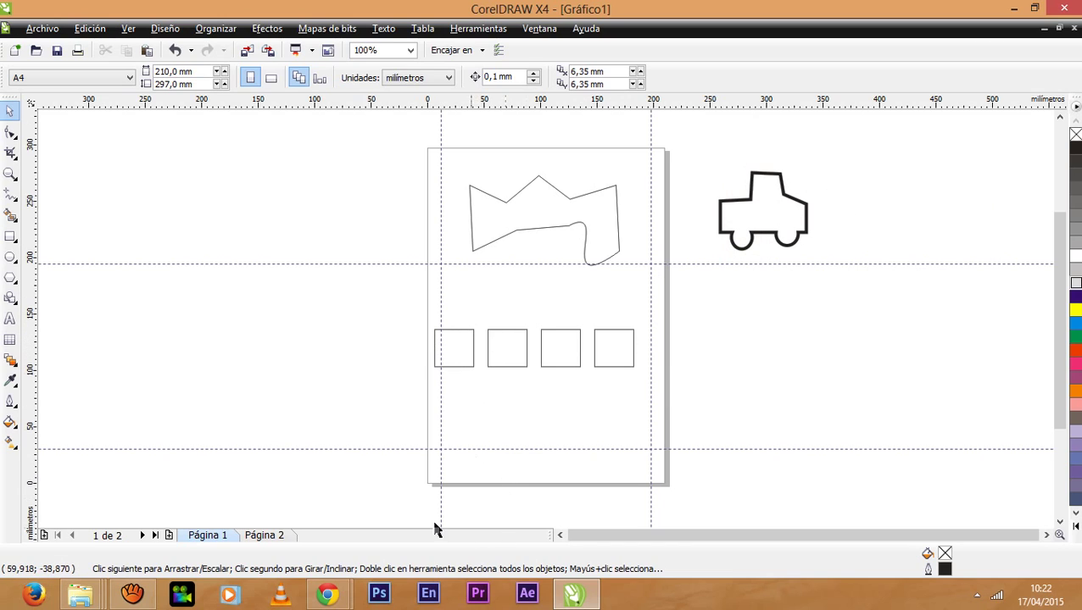
{"action": "left_click", "coordinate": [131, 593]}
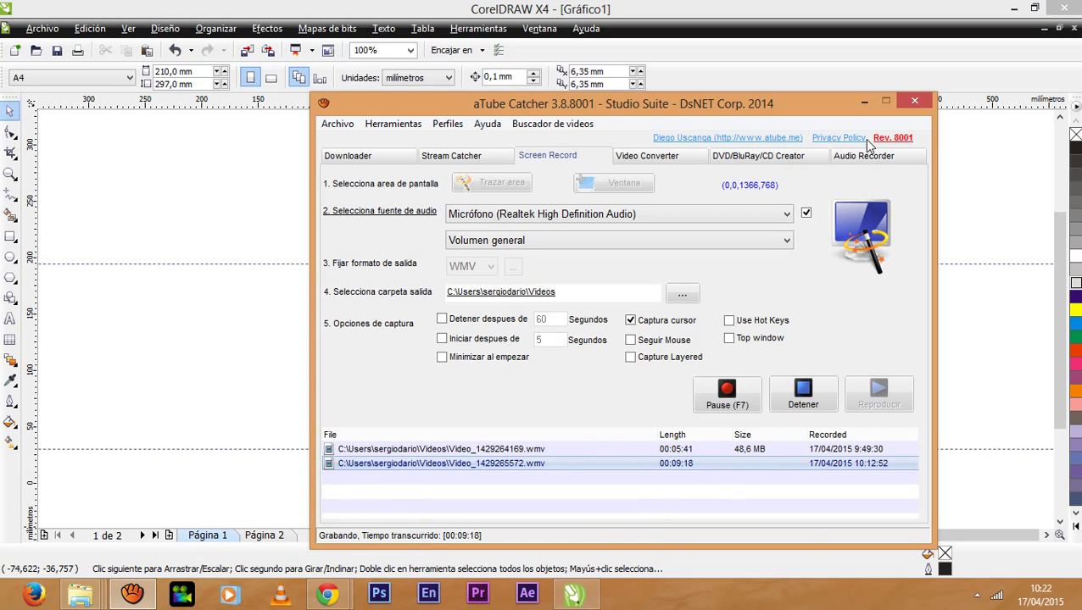
{"action": "left_click", "coordinate": [864, 102]}
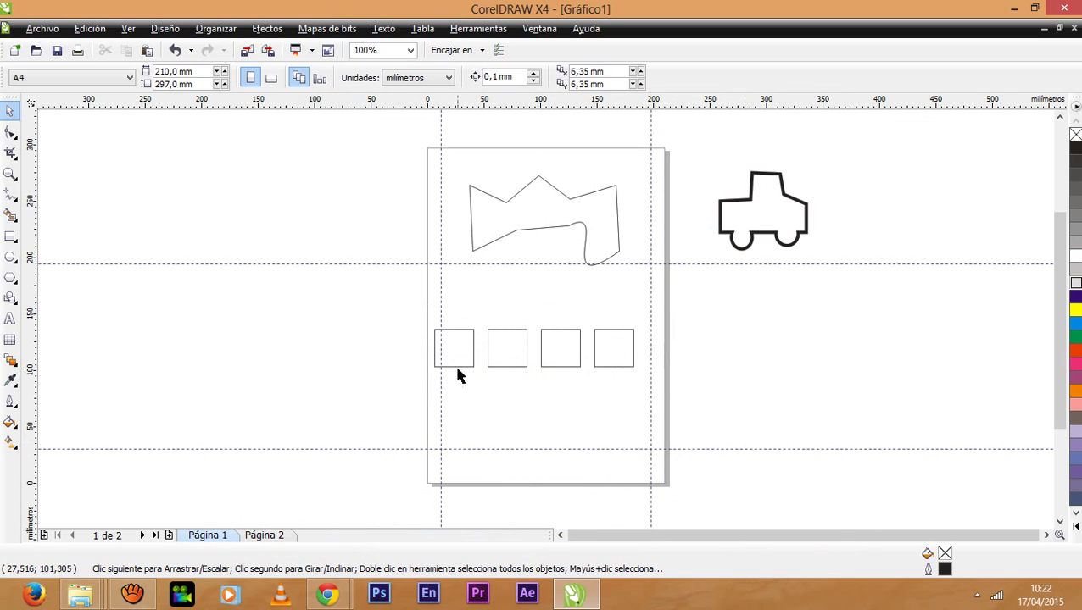
Move the four squares together about 9 mm to the right so they sit between the two vertical guides
{"action": "left_click", "coordinate": [11, 174]}
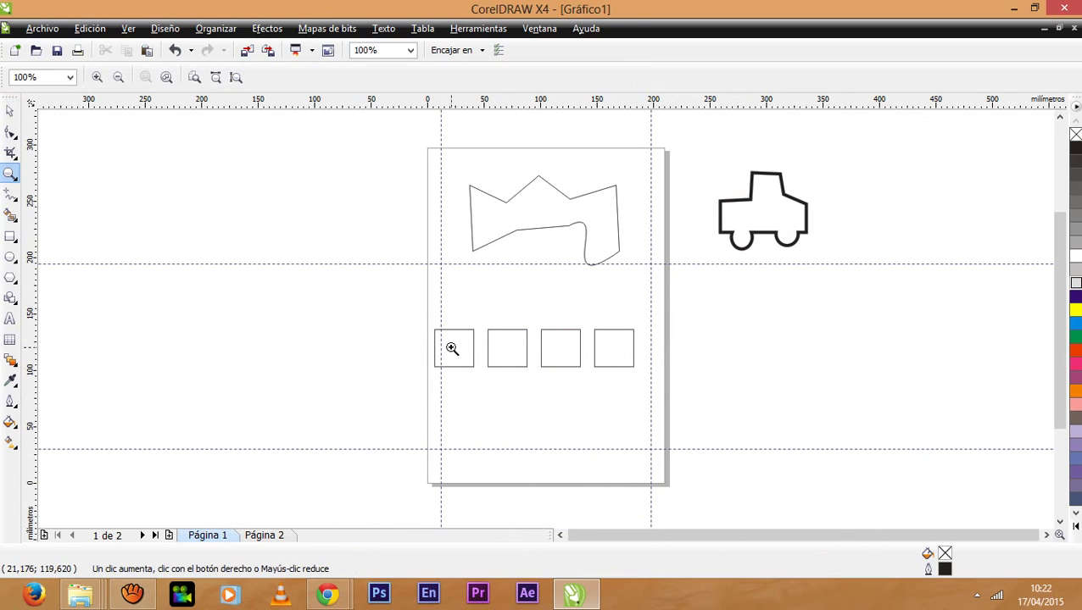
{"action": "left_click_drag", "start_coordinate": [410, 321], "coordinate": [722, 436]}
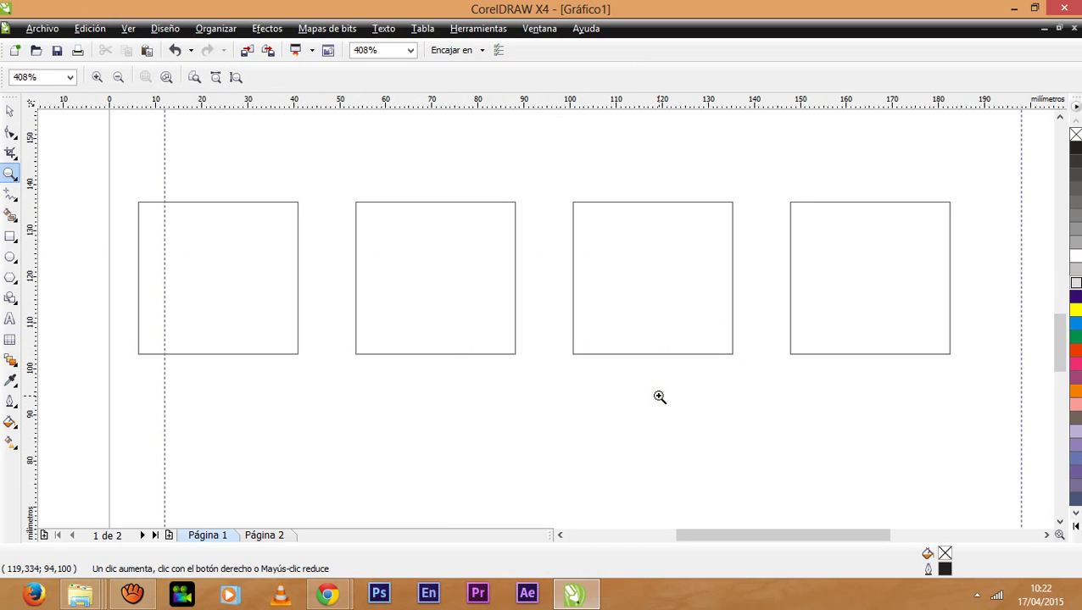
{"action": "left_click", "coordinate": [9, 112]}
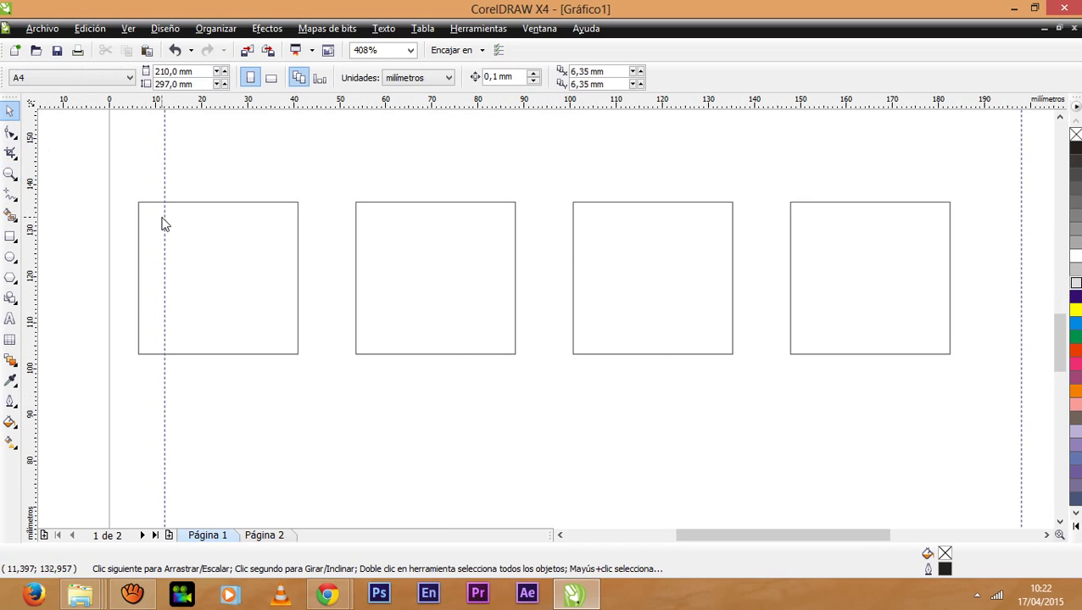
{"action": "left_click_drag", "start_coordinate": [114, 179], "coordinate": [935, 407]}
{"action": "left_click_drag", "start_coordinate": [865, 328], "coordinate": [907, 324]}
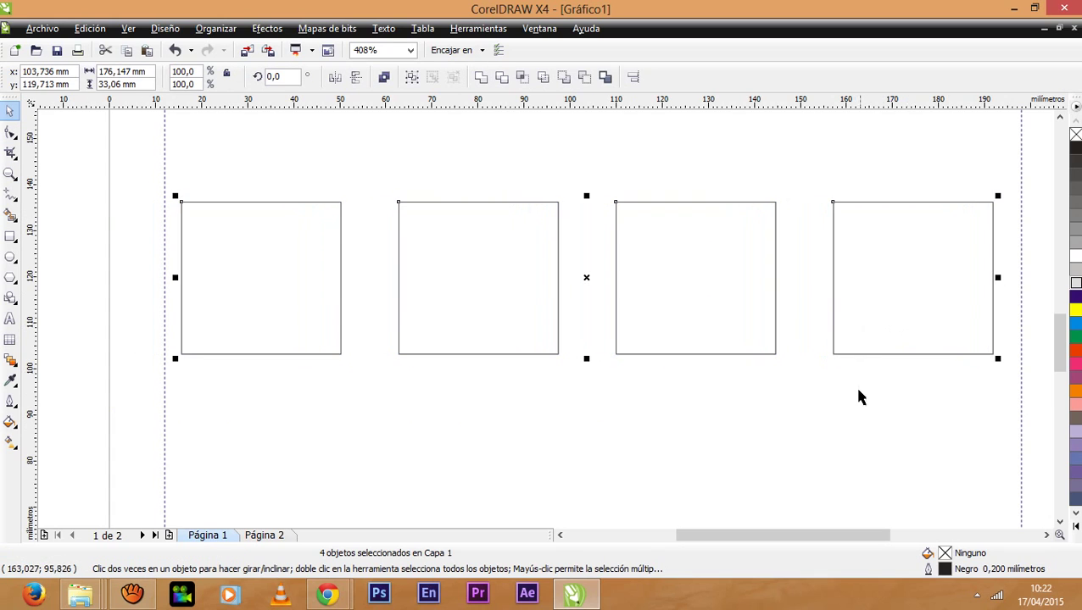
Place horizontal guides along the top and bottom edges of the row of squares
{"action": "left_click", "coordinate": [853, 389]}
{"action": "left_click_drag", "start_coordinate": [749, 105], "coordinate": [747, 204]}
{"action": "left_click_drag", "start_coordinate": [755, 115], "coordinate": [751, 355]}
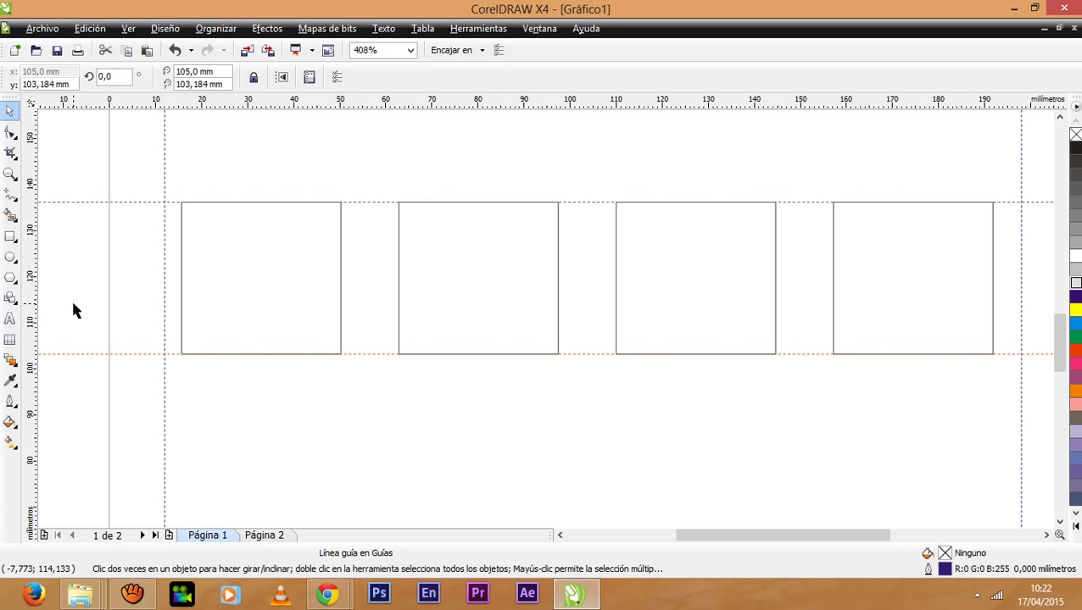
Draw a rectangle about 22 × 26 mm inside the first square and convert it to curves
{"action": "left_click", "coordinate": [10, 238]}
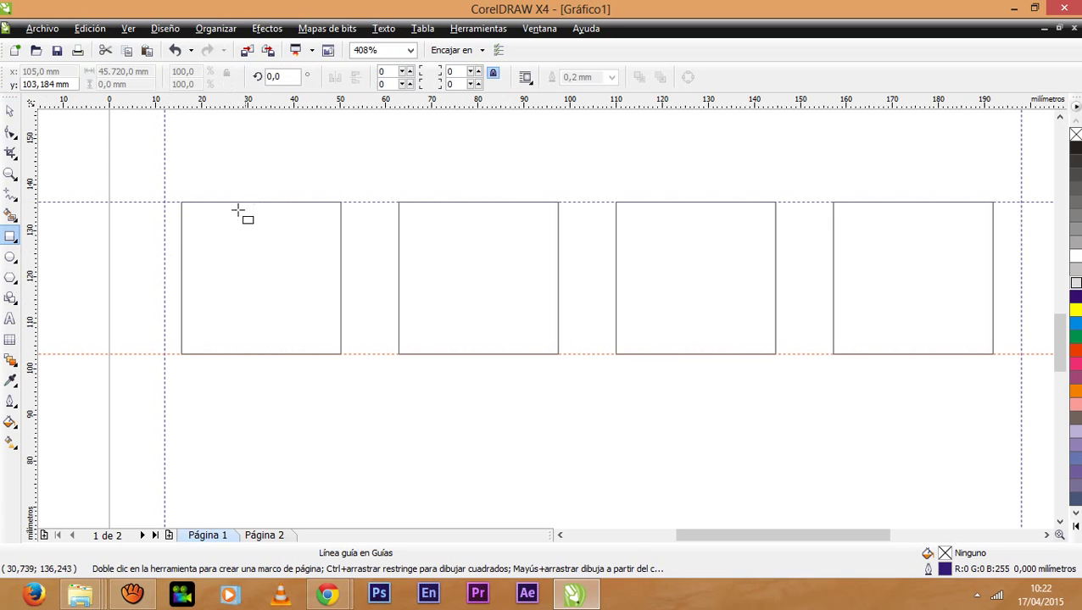
{"action": "mouse_move", "coordinate": [211, 218]}
{"action": "left_mouse_down"}
{"action": "mouse_move", "coordinate": [324, 374]}
{"action": "mouse_move", "coordinate": [314, 340]}
{"action": "left_mouse_up"}
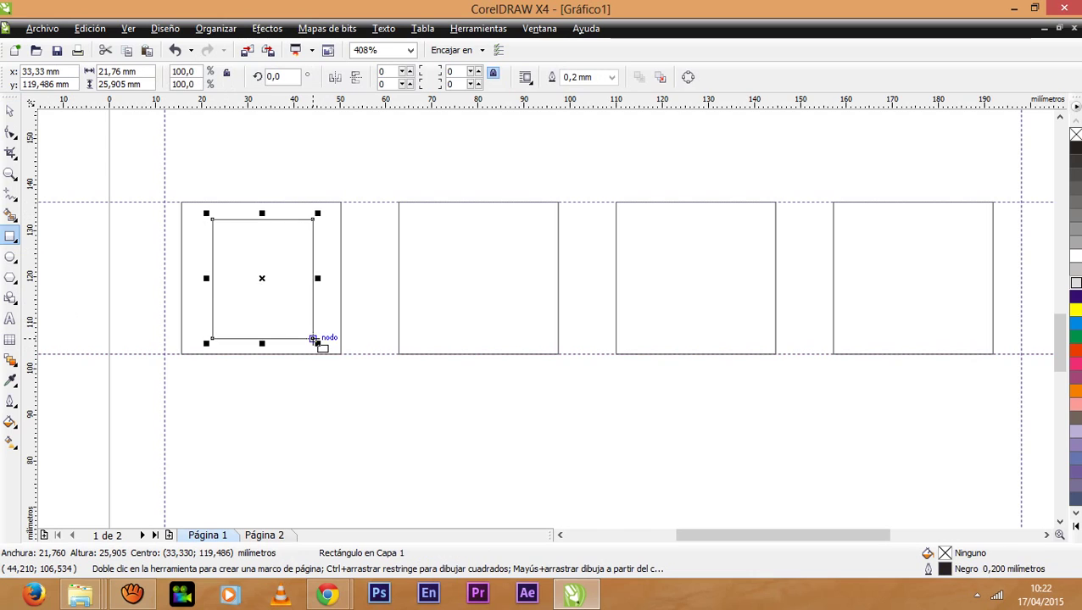
{"action": "key", "text": "ctrl+q"}
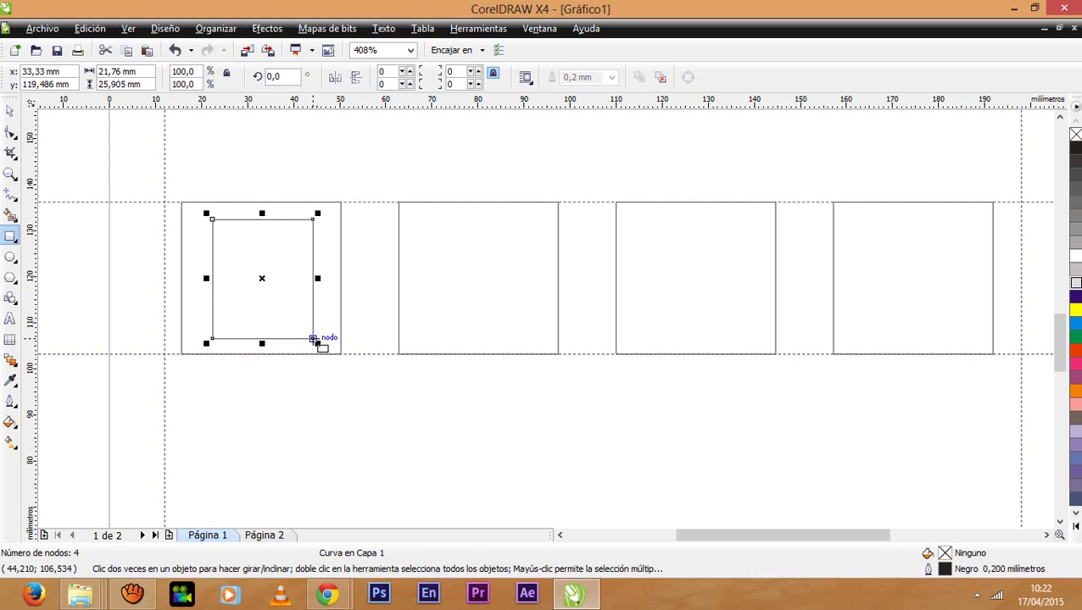
Add three nodes to the inner rectangle's lower outline and shape them into an inverted-V notch with its apex near the middle
{"action": "key", "text": "F10"}
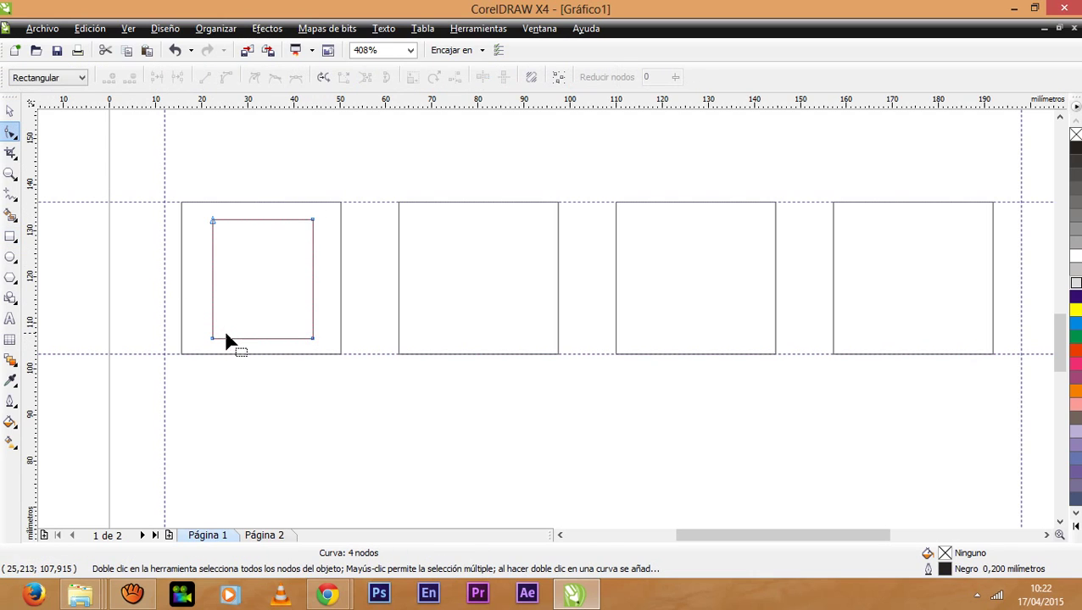
{"action": "left_click", "coordinate": [236, 342]}
{"action": "left_click", "coordinate": [231, 339]}
{"action": "double_click", "coordinate": [234, 338]}
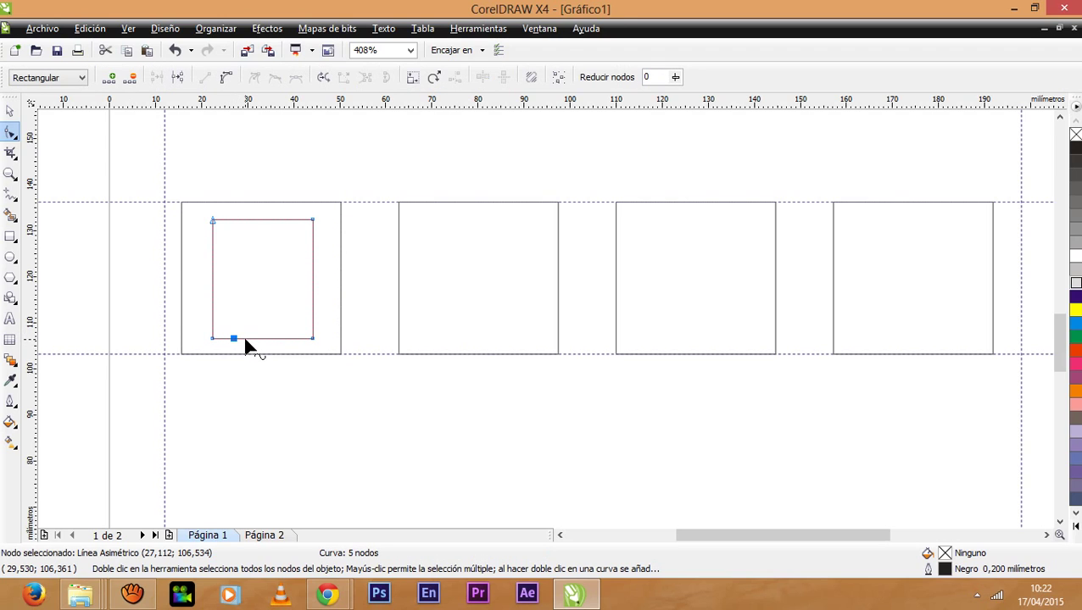
{"action": "double_click", "coordinate": [244, 339]}
{"action": "left_click_drag", "start_coordinate": [244, 339], "coordinate": [267, 268]}
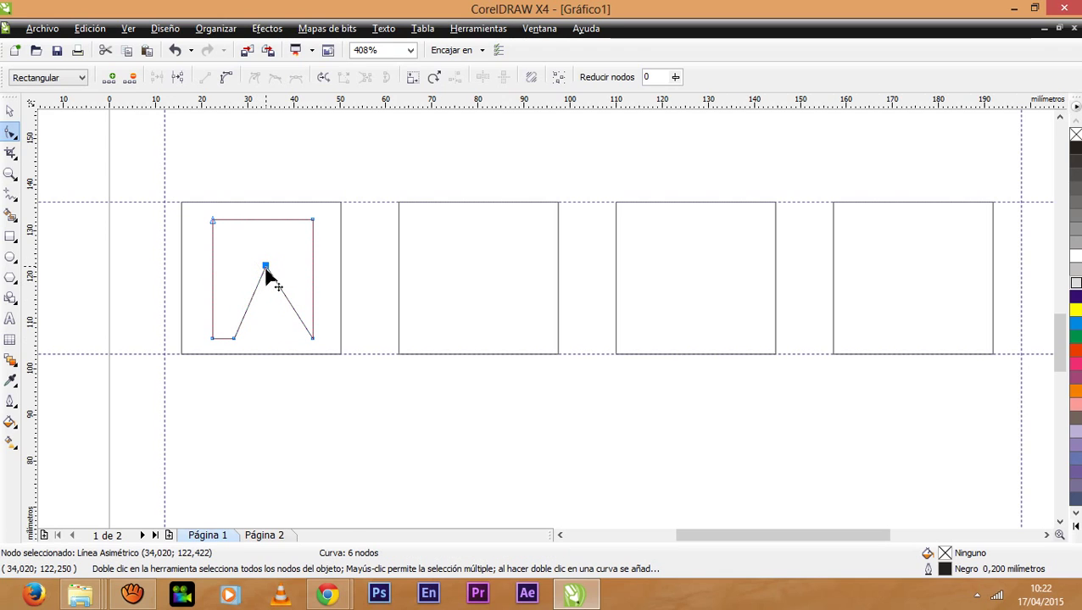
{"action": "double_click", "coordinate": [300, 319]}
{"action": "left_click_drag", "start_coordinate": [299, 319], "coordinate": [283, 338]}
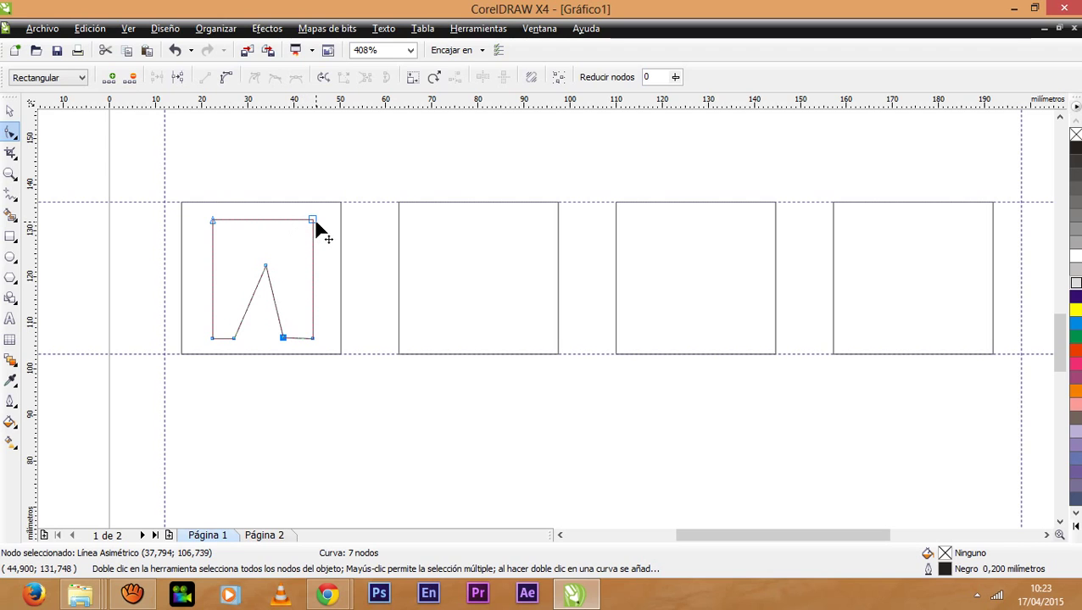
Move the shape's two top corner nodes inward and its bottom-left node slightly outward to form a letter A
{"action": "left_click_drag", "start_coordinate": [312, 219], "coordinate": [288, 222]}
{"action": "left_click_drag", "start_coordinate": [214, 222], "coordinate": [242, 222]}
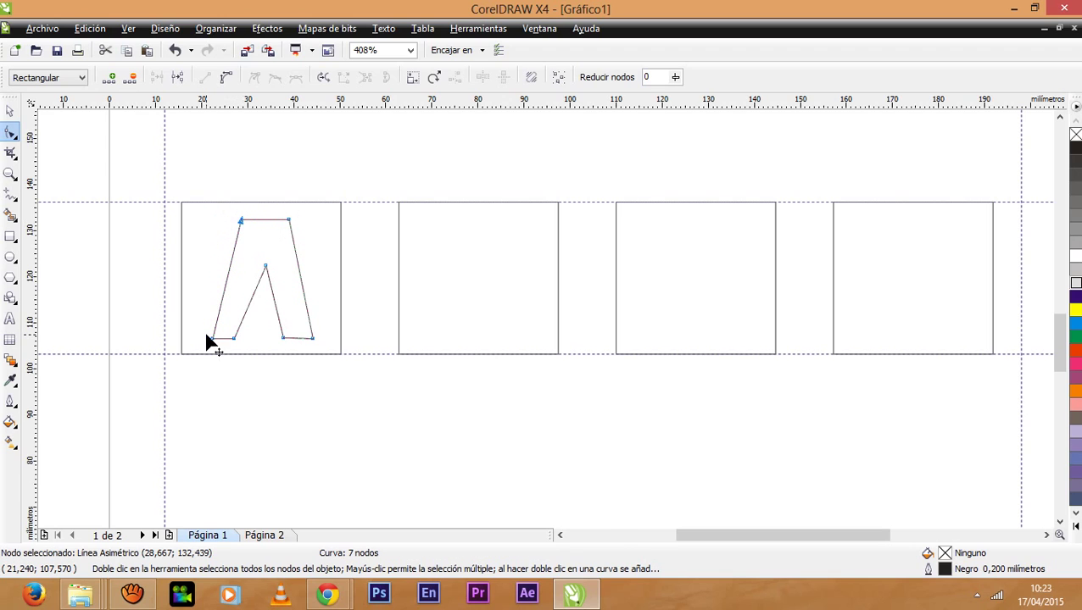
{"action": "left_click", "coordinate": [209, 338]}
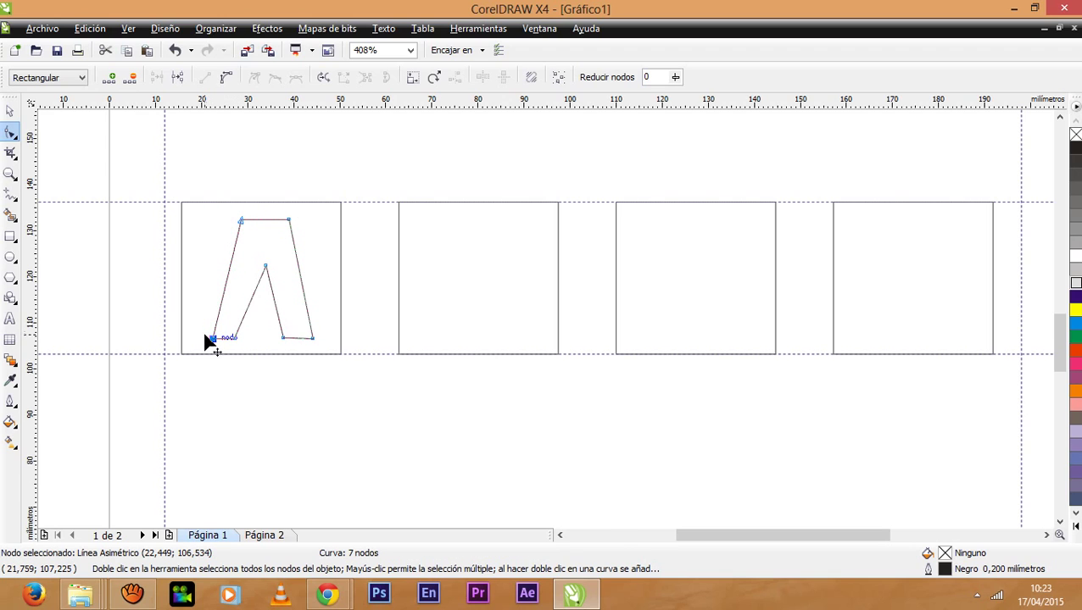
{"action": "left_click_drag", "start_coordinate": [210, 339], "coordinate": [203, 343]}
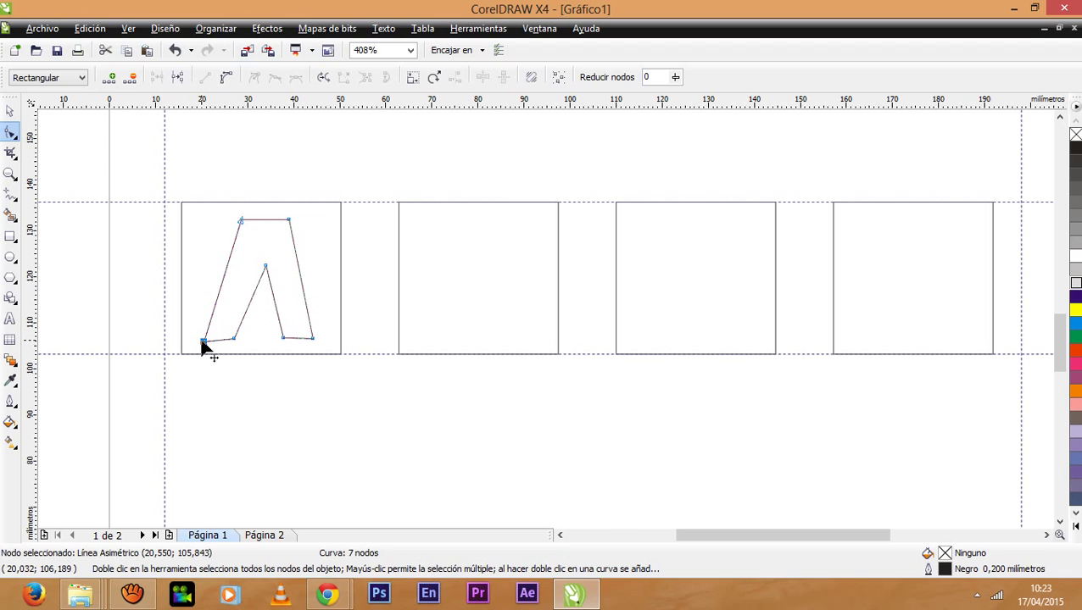
{"action": "left_click_drag", "start_coordinate": [203, 344], "coordinate": [203, 340]}
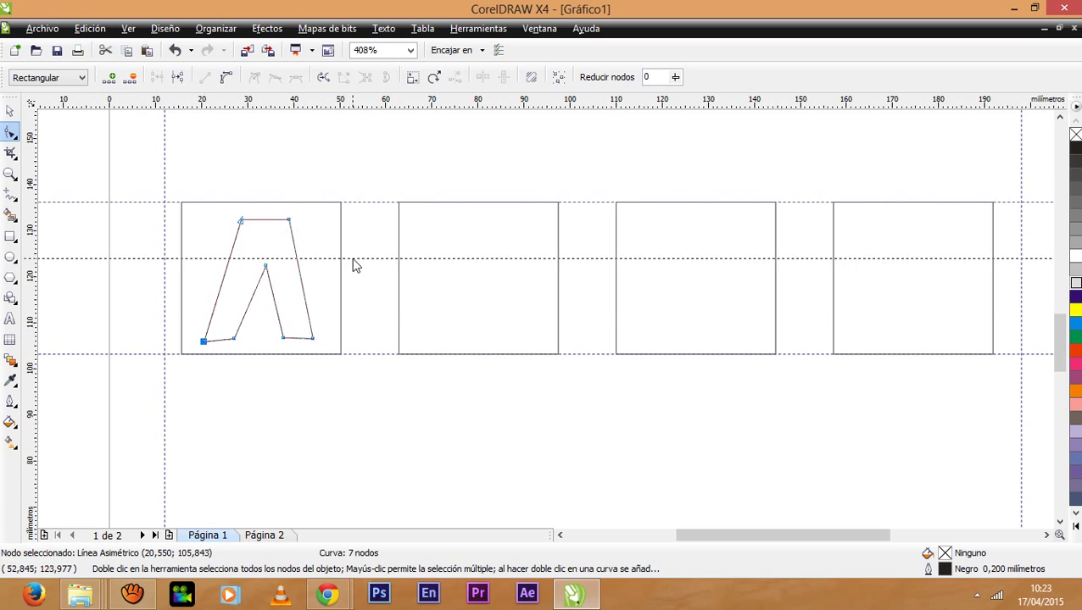
Place horizontal guides at the base of the letter A, at about 106 mm, and along its top edge
{"action": "left_click", "coordinate": [323, 341]}
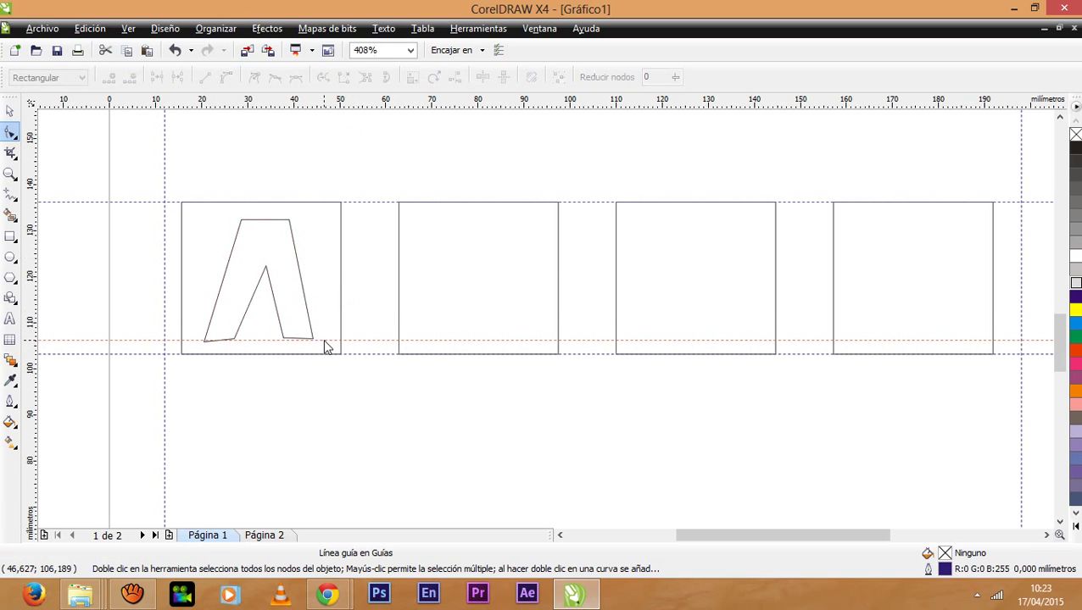
{"action": "left_click", "coordinate": [237, 341]}
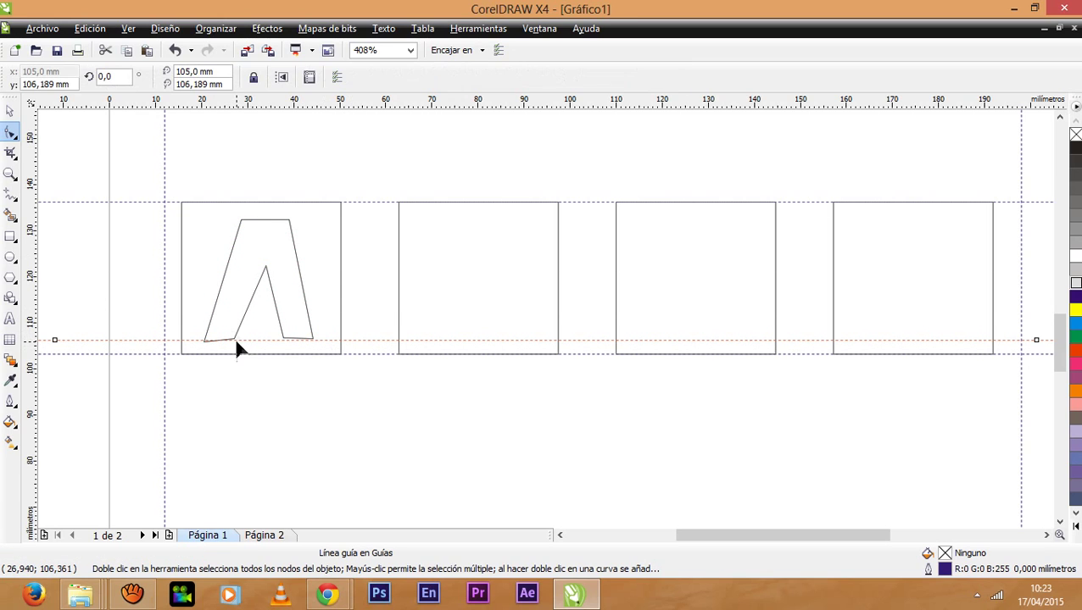
{"action": "left_click", "coordinate": [237, 340]}
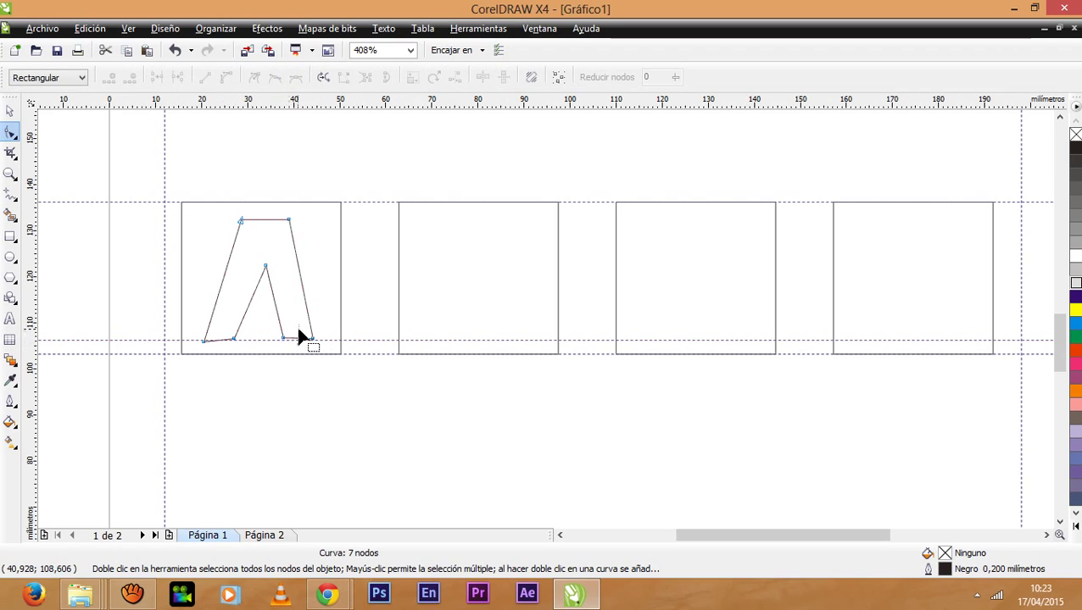
{"action": "left_click", "coordinate": [282, 338]}
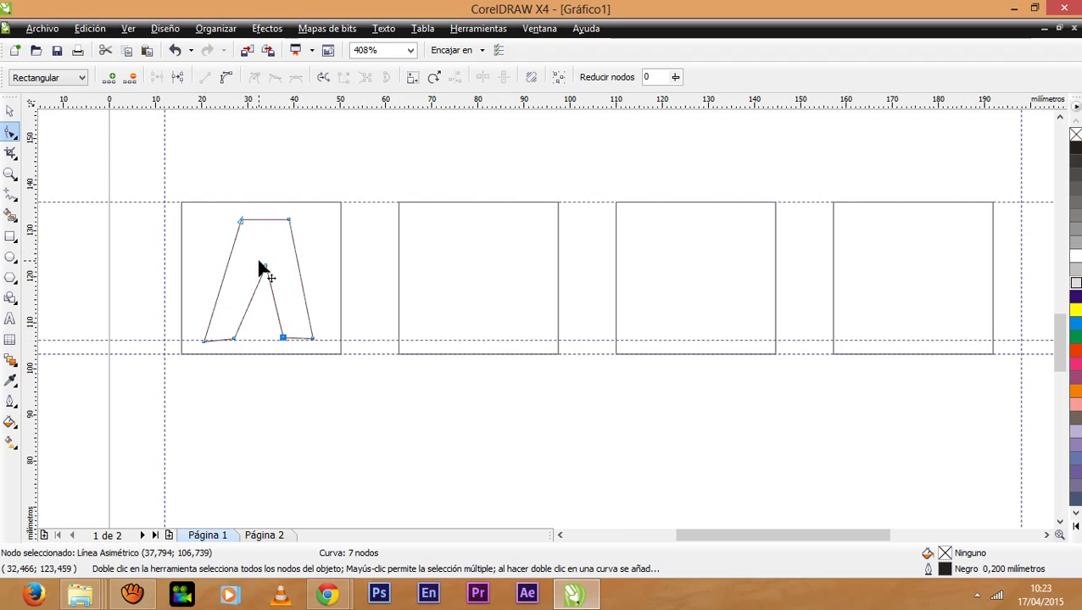
{"action": "left_click", "coordinate": [241, 222]}
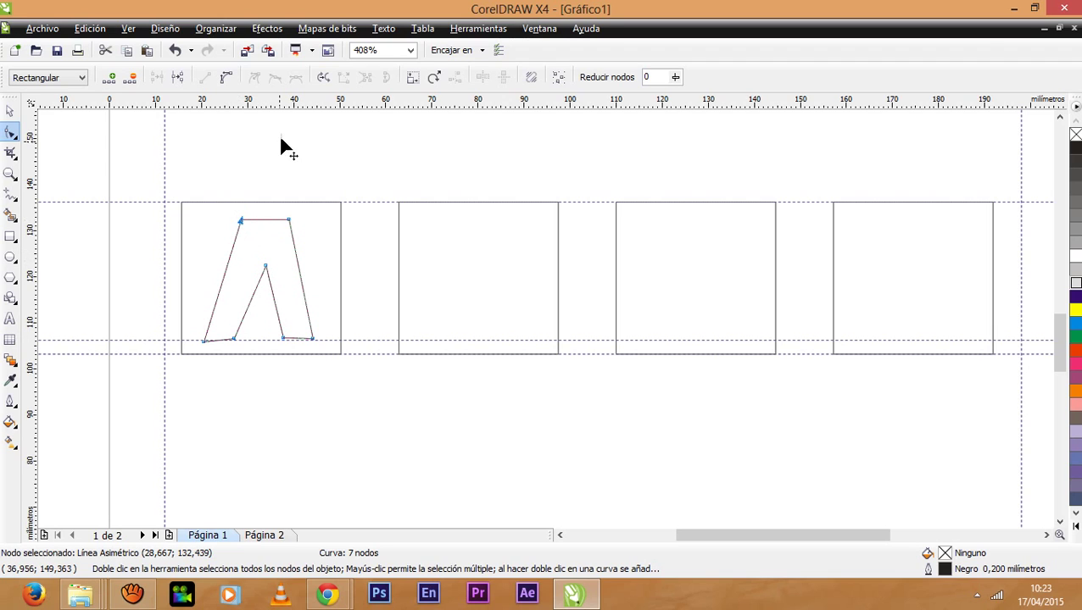
{"action": "left_click_drag", "start_coordinate": [304, 103], "coordinate": [303, 220]}
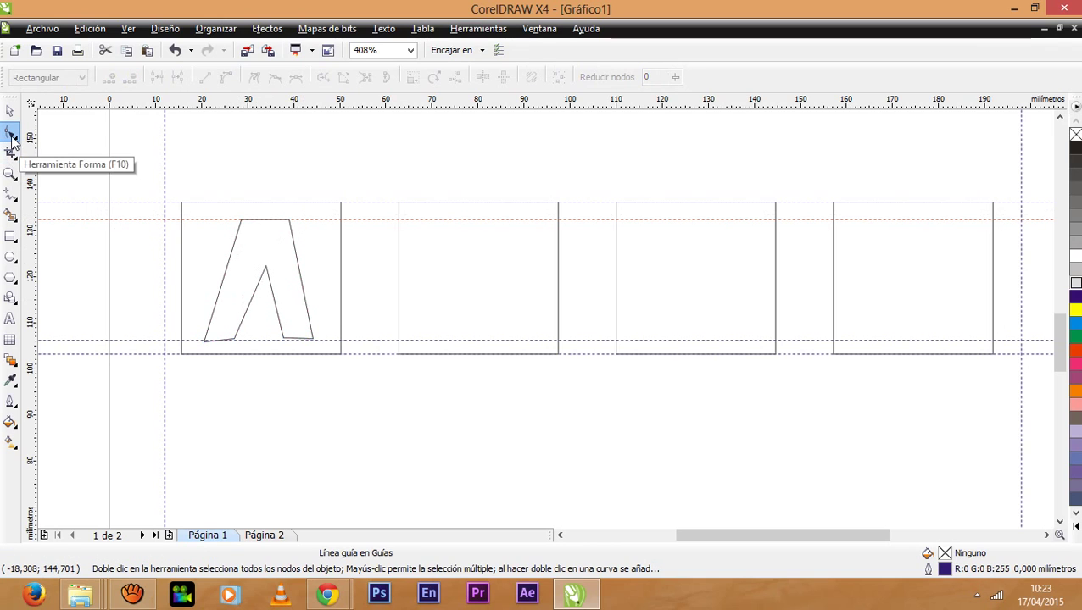
Lower the apex of the letter A's inverted-V notch and shift it slightly to the left
{"action": "left_click", "coordinate": [263, 275]}
{"action": "left_click_drag", "start_coordinate": [264, 268], "coordinate": [260, 280]}
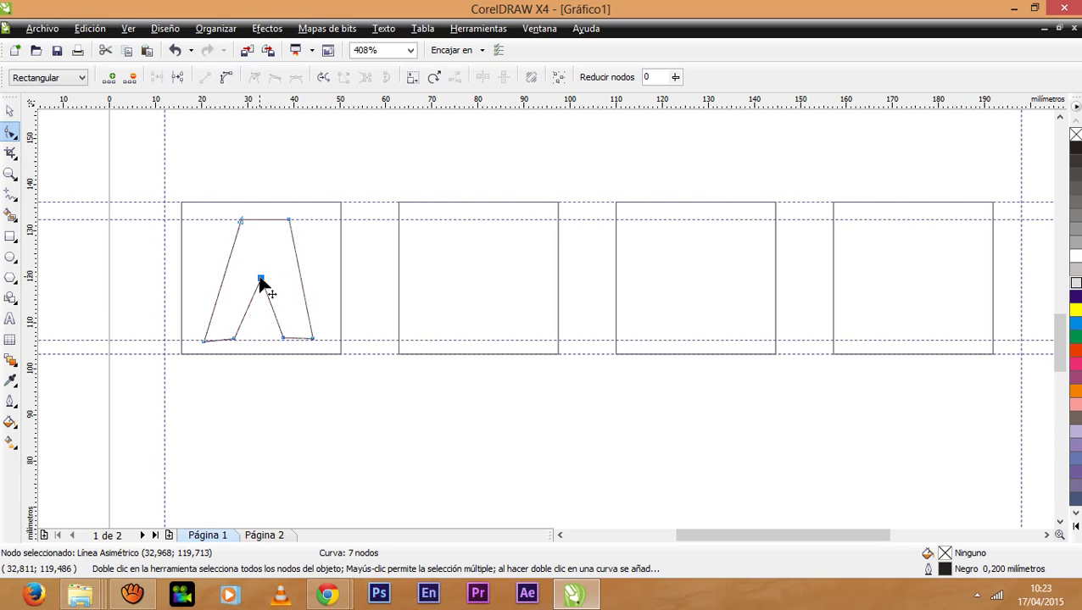
{"action": "left_click", "coordinate": [10, 111]}
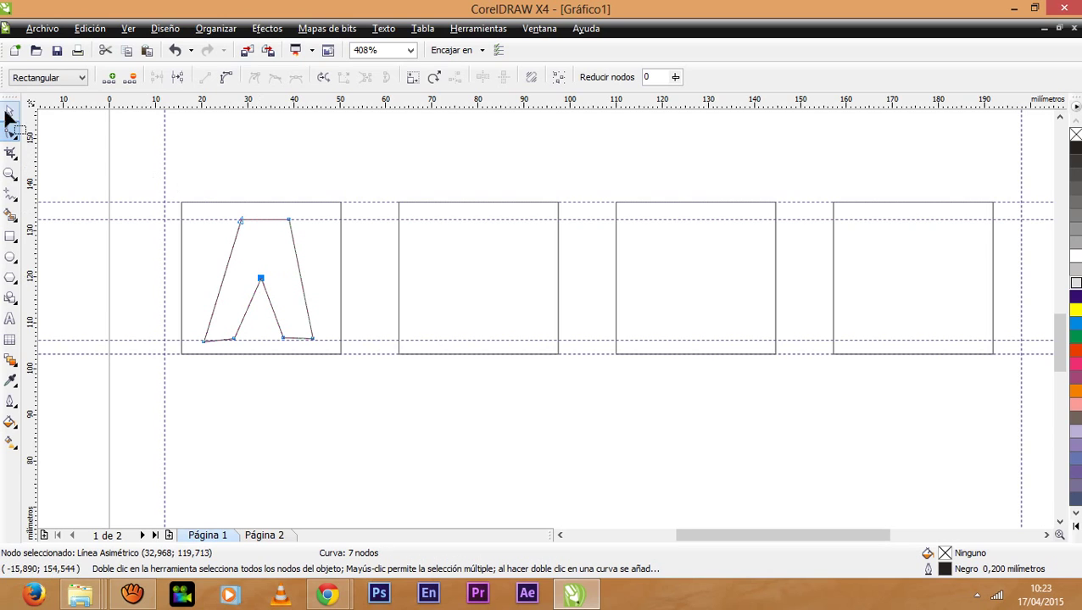
{"action": "left_click", "coordinate": [283, 160]}
Copy the letter A into the second square and rotate the copy about 180° to form a V between the guides
{"action": "left_click", "coordinate": [462, 275]}
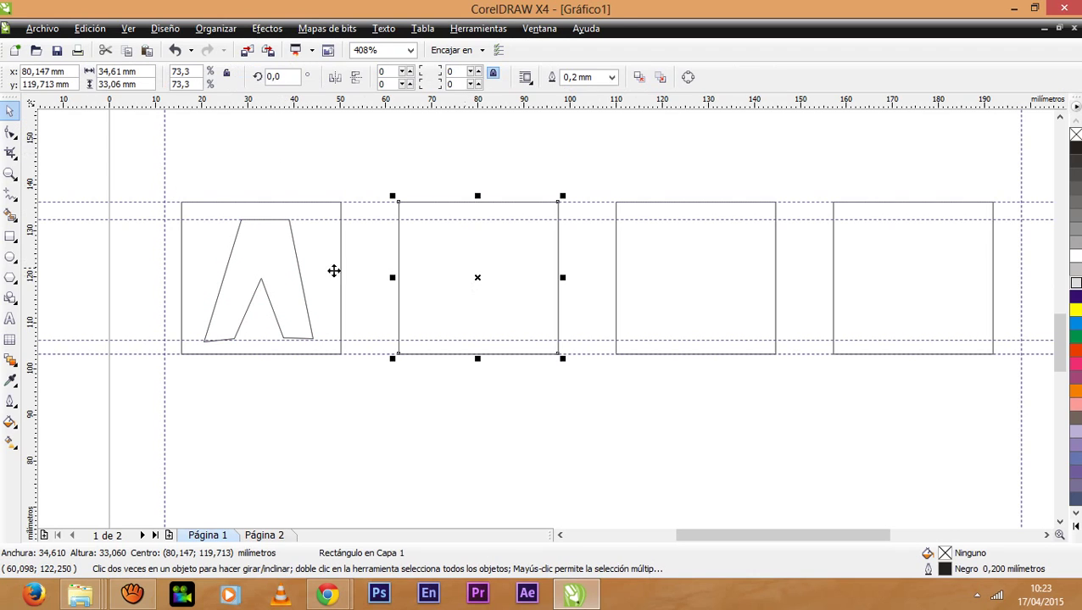
{"action": "left_click", "coordinate": [289, 273]}
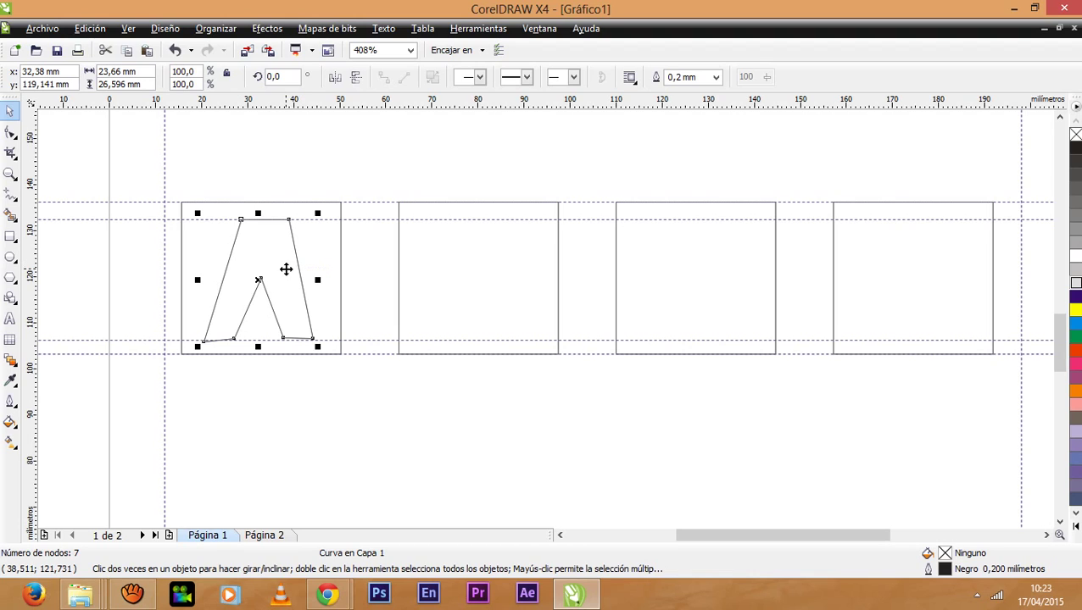
{"action": "left_click_drag", "start_coordinate": [286, 269], "coordinate": [511, 238]}
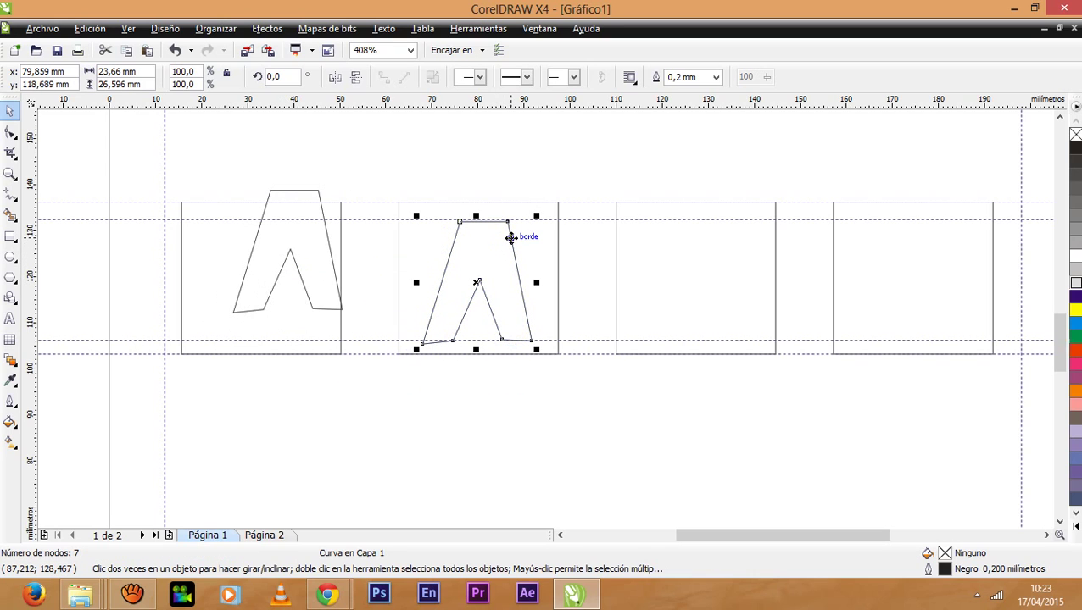
{"action": "left_click", "coordinate": [501, 256]}
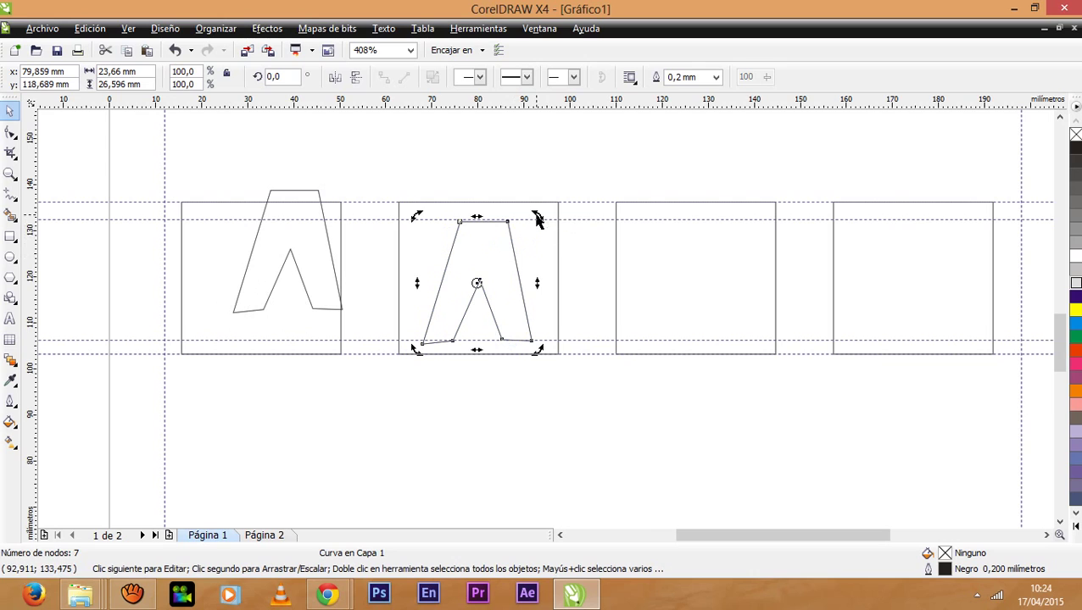
{"action": "left_click_drag", "start_coordinate": [536, 219], "coordinate": [392, 374]}
{"action": "left_click_drag", "start_coordinate": [471, 303], "coordinate": [473, 289]}
{"action": "left_click", "coordinate": [580, 163]}
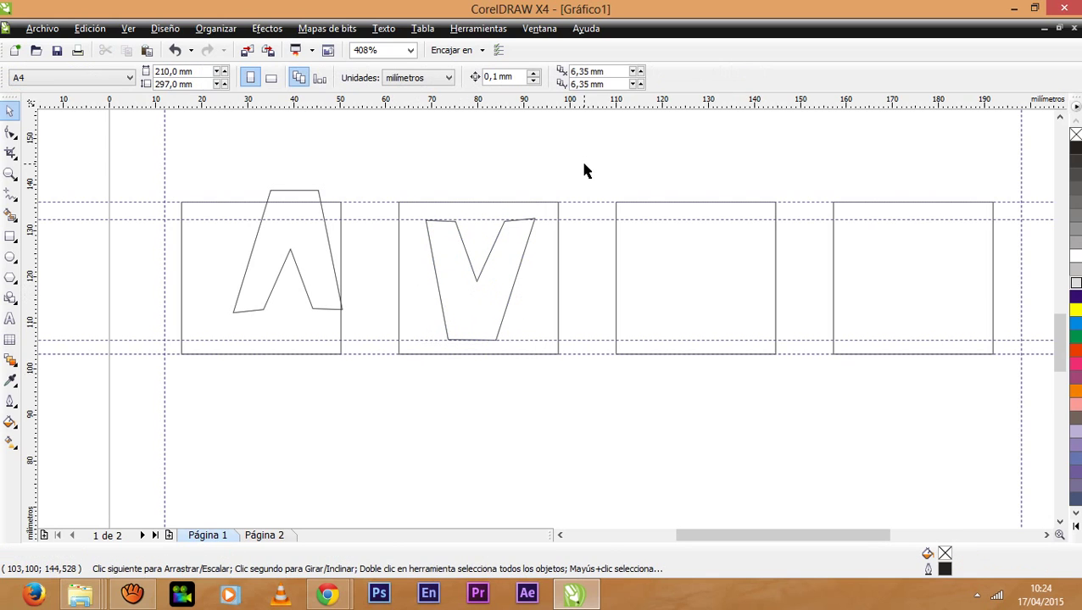
Reposition the original letter A inside the first square so it sits centred between the inner horizontal guides
{"action": "left_click", "coordinate": [283, 274]}
{"action": "left_click_drag", "start_coordinate": [316, 244], "coordinate": [284, 271]}
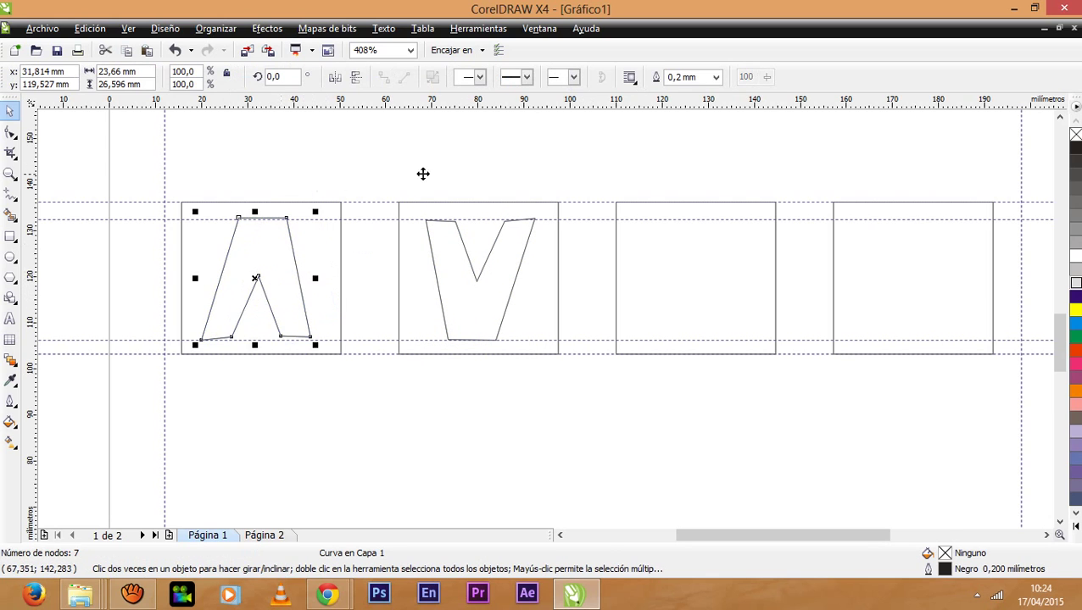
{"action": "left_click", "coordinate": [458, 162]}
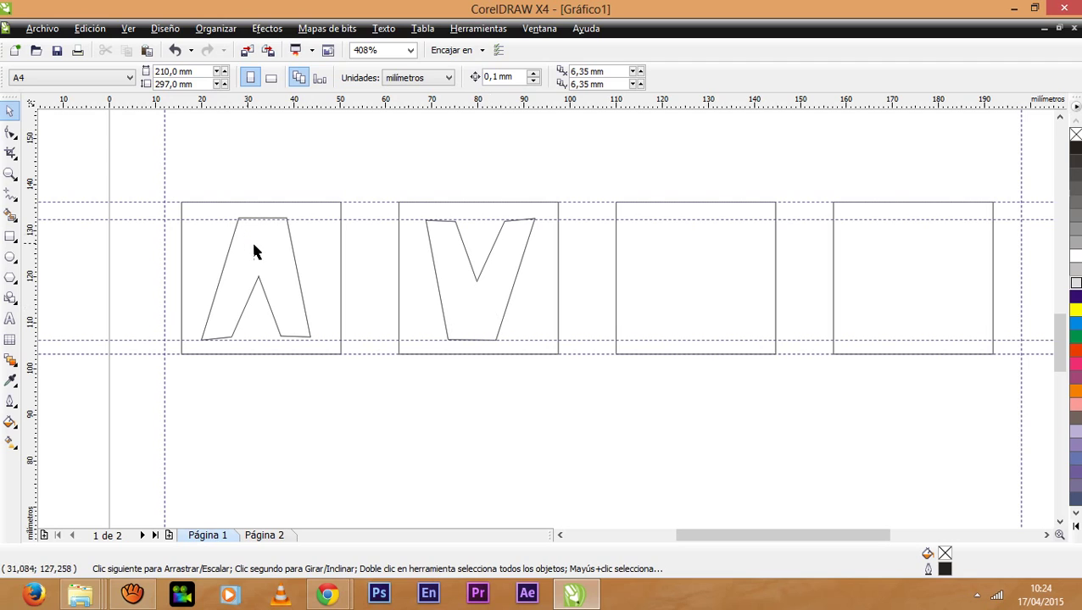
{"action": "left_click_drag", "start_coordinate": [256, 248], "coordinate": [264, 248]}
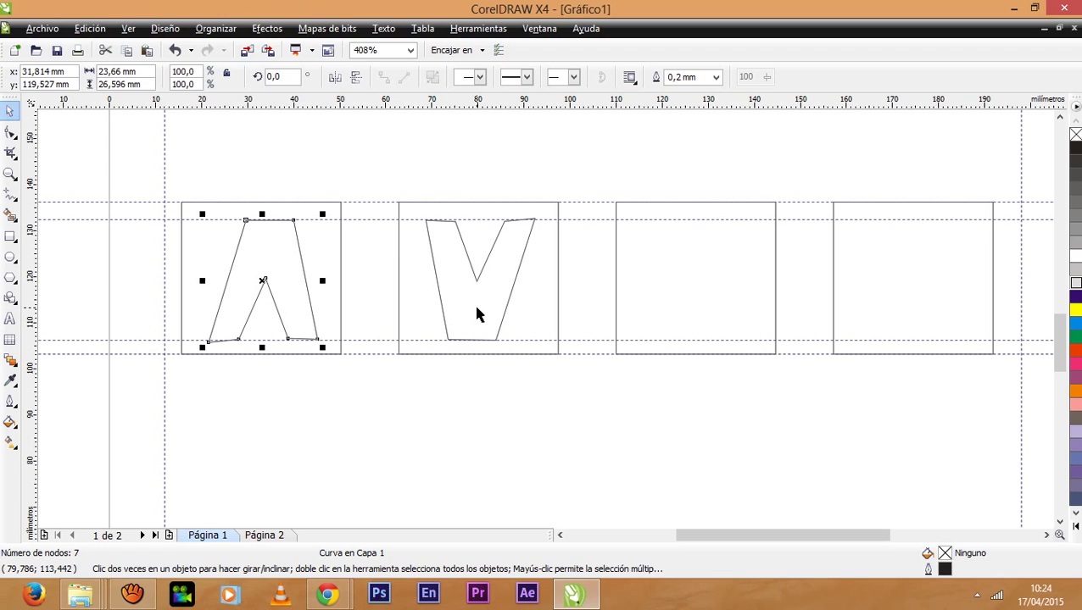
{"action": "left_click", "coordinate": [376, 341]}
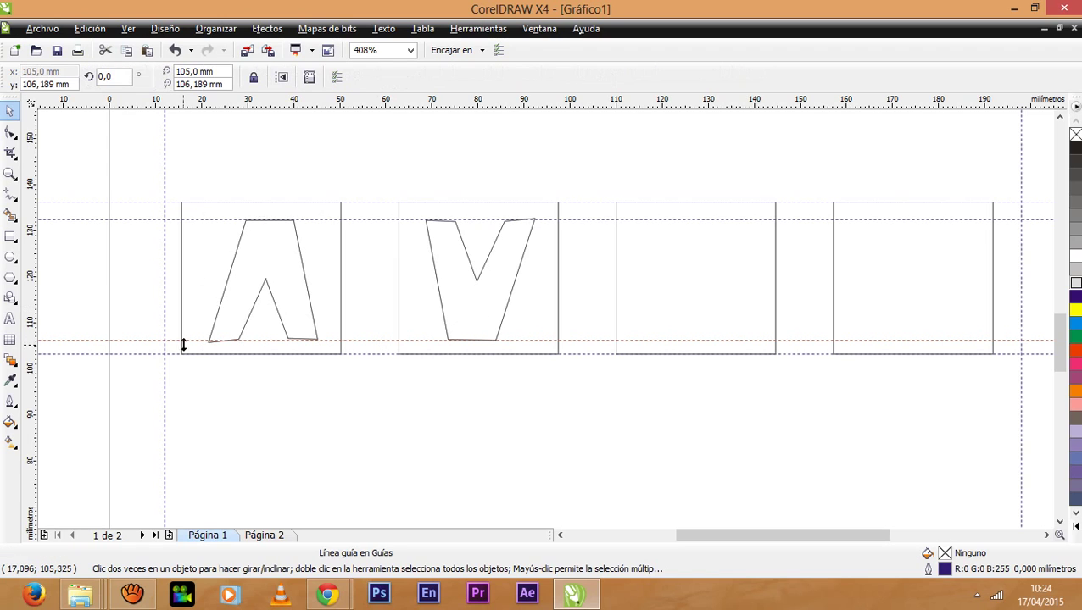
Add the artistic text "V" in 24 pt Arial below the squares
{"action": "left_click", "coordinate": [12, 322]}
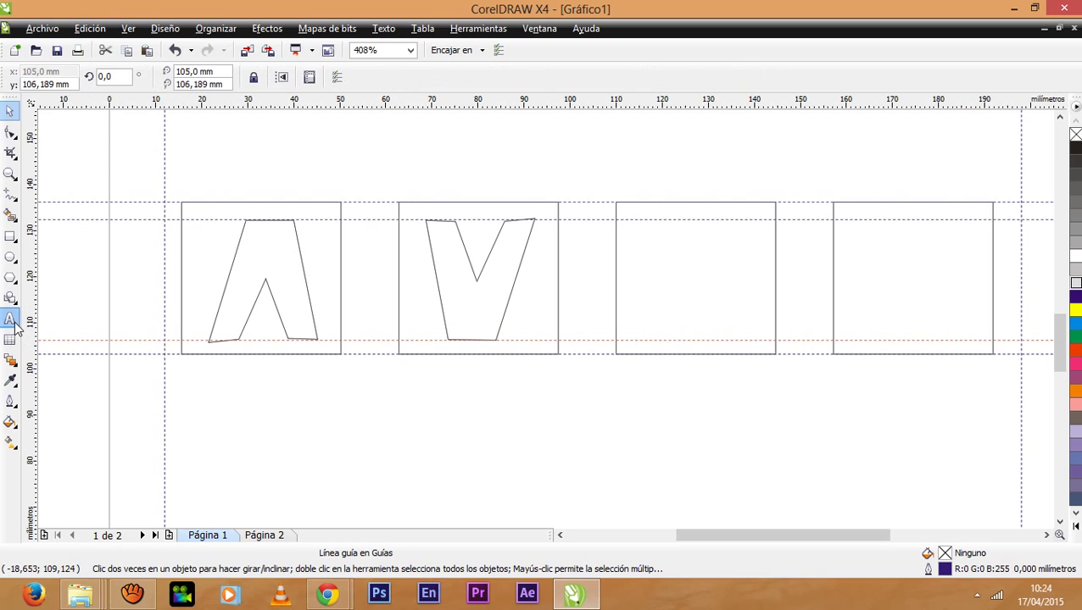
{"action": "left_click", "coordinate": [364, 422]}
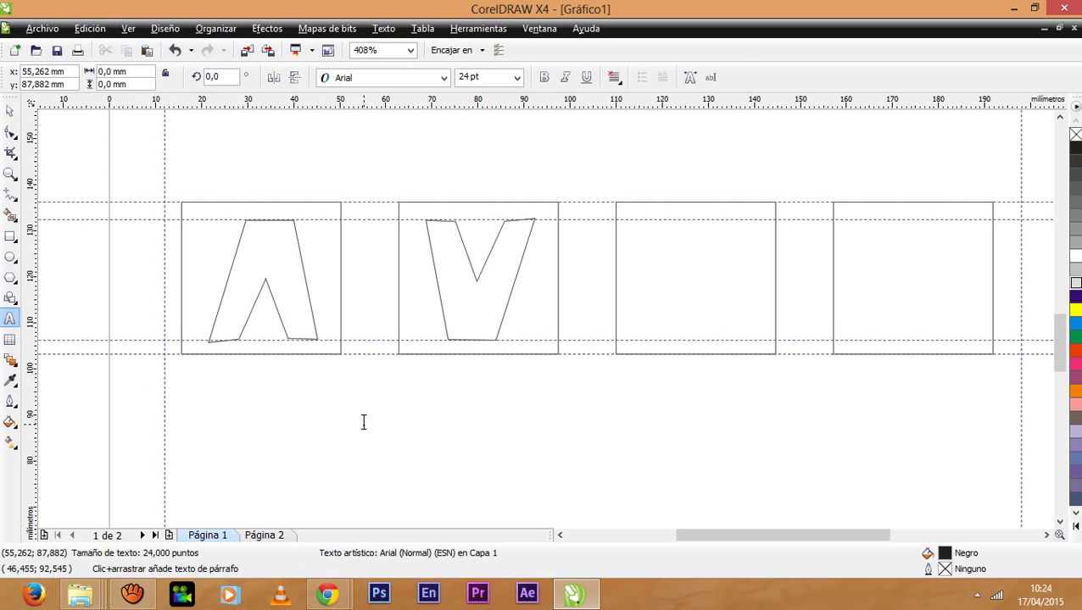
{"action": "type", "text": "V"}
{"action": "key", "text": "Escape"}
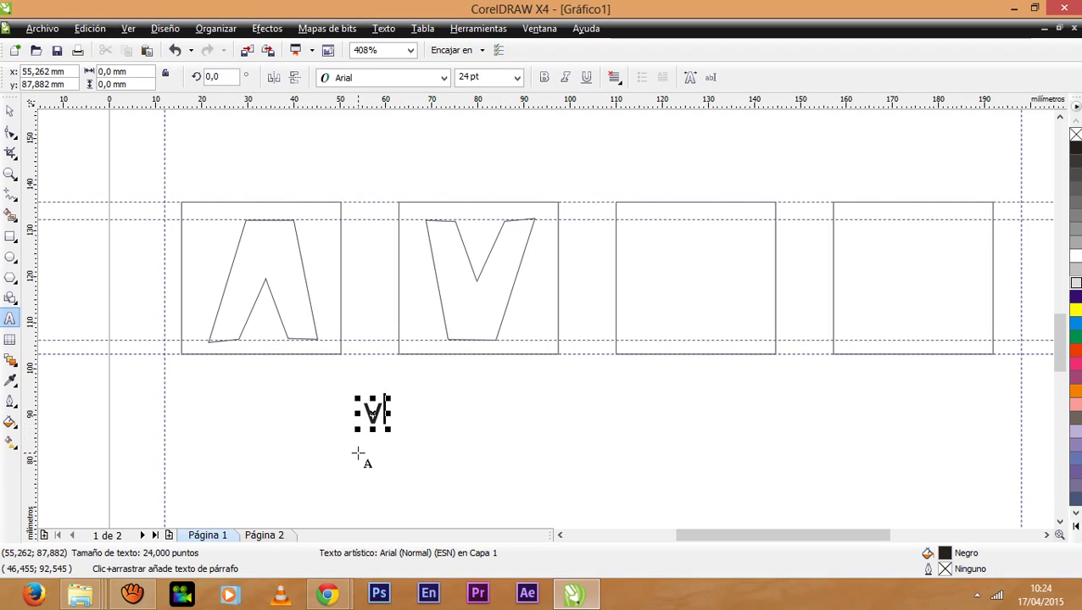
{"action": "key", "text": "space"}
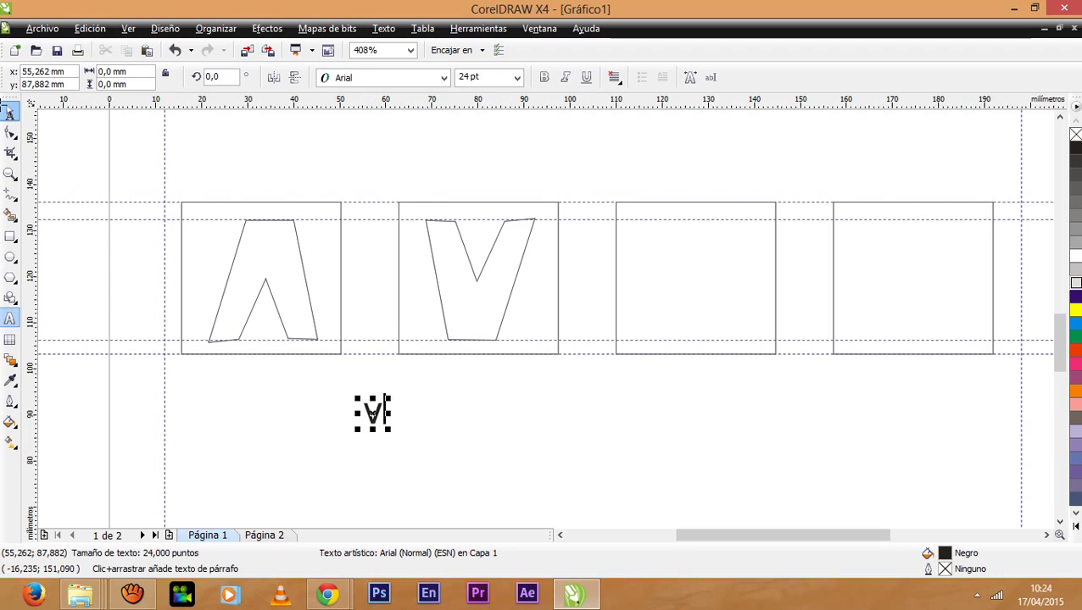
Enlarge the text V to about 147 pt and place it in the third square between the inner guides
{"action": "left_click_drag", "start_coordinate": [302, 362], "coordinate": [737, 242]}
{"action": "left_click", "coordinate": [379, 409]}
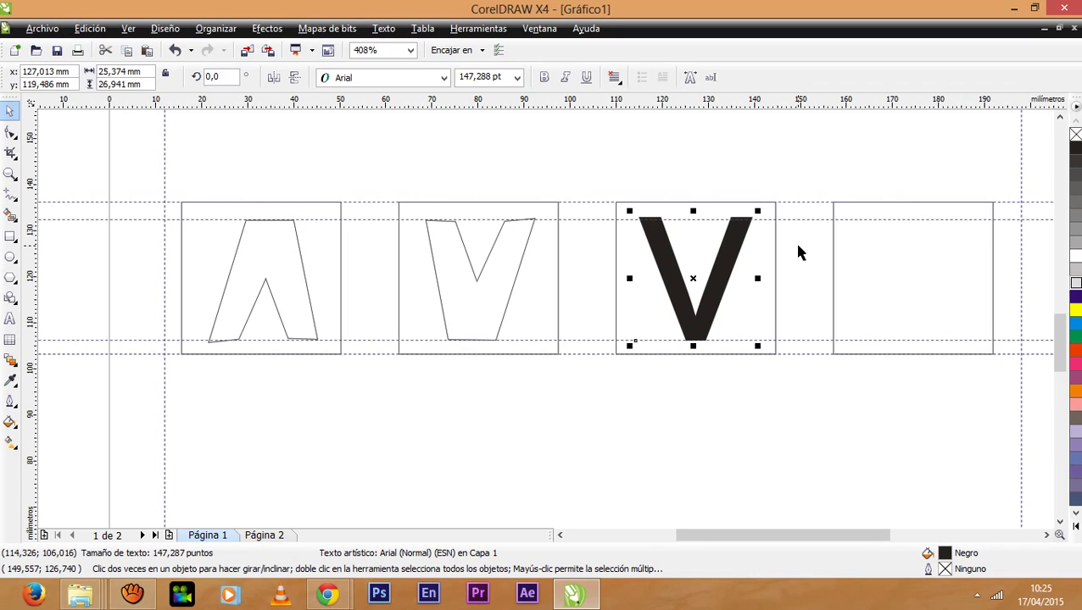
{"action": "left_click_drag", "start_coordinate": [741, 253], "coordinate": [741, 255]}
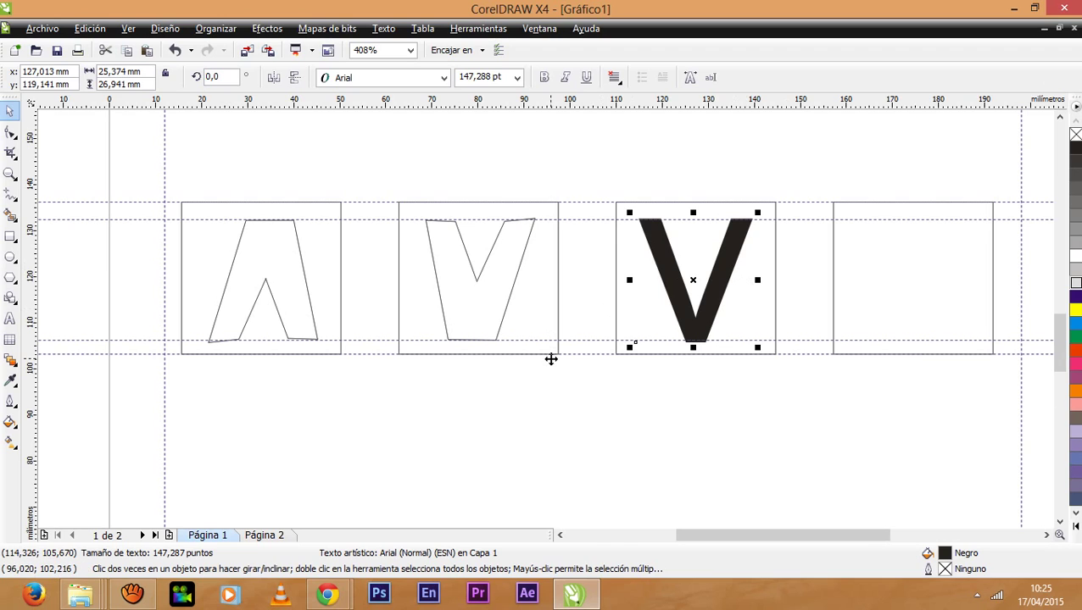
Add the artistic text "M" in 24 pt Arial below the second square
{"action": "left_click", "coordinate": [13, 320]}
{"action": "left_click", "coordinate": [512, 423]}
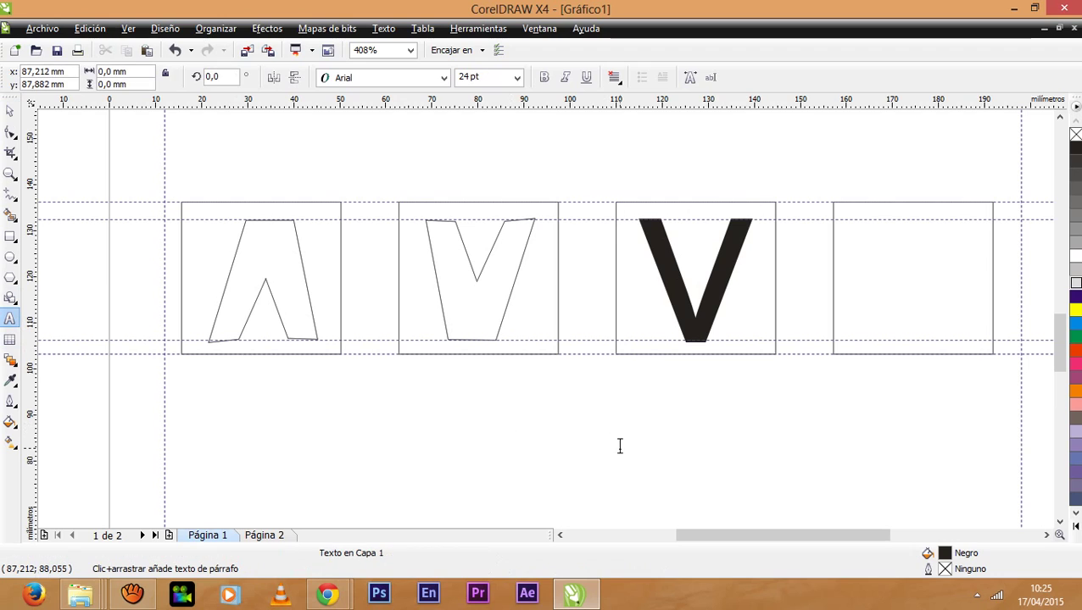
{"action": "type", "text": "m"}
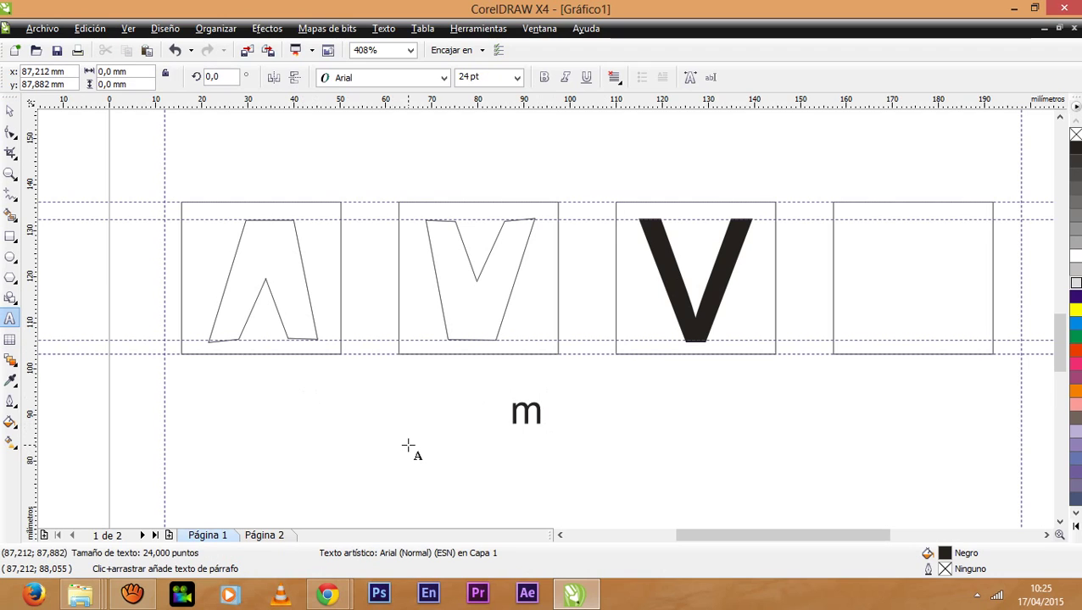
{"action": "key", "text": "BackSpace"}
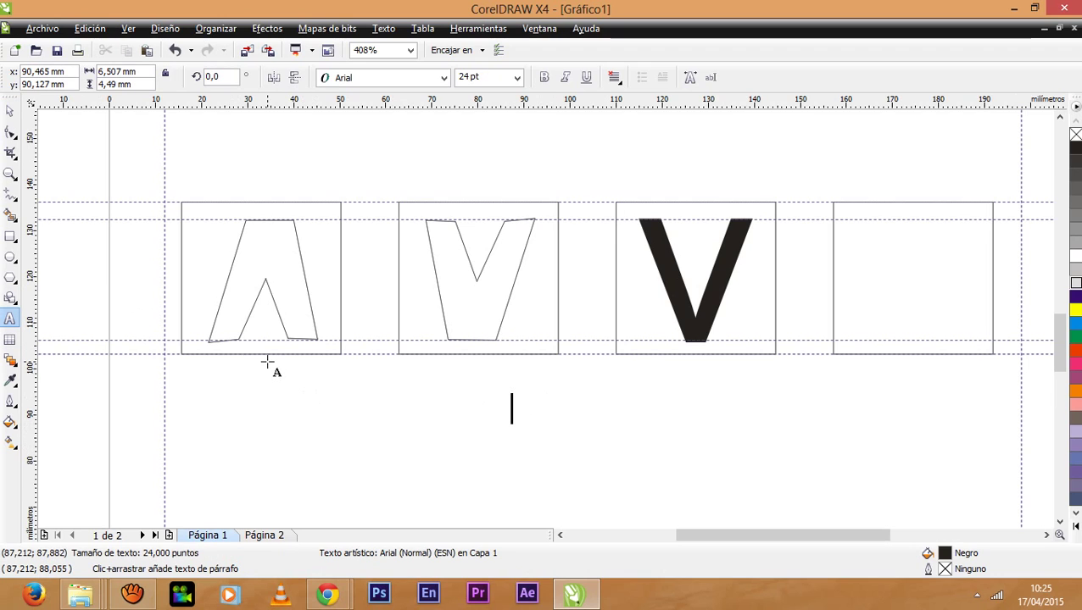
{"action": "type", "text": "M"}
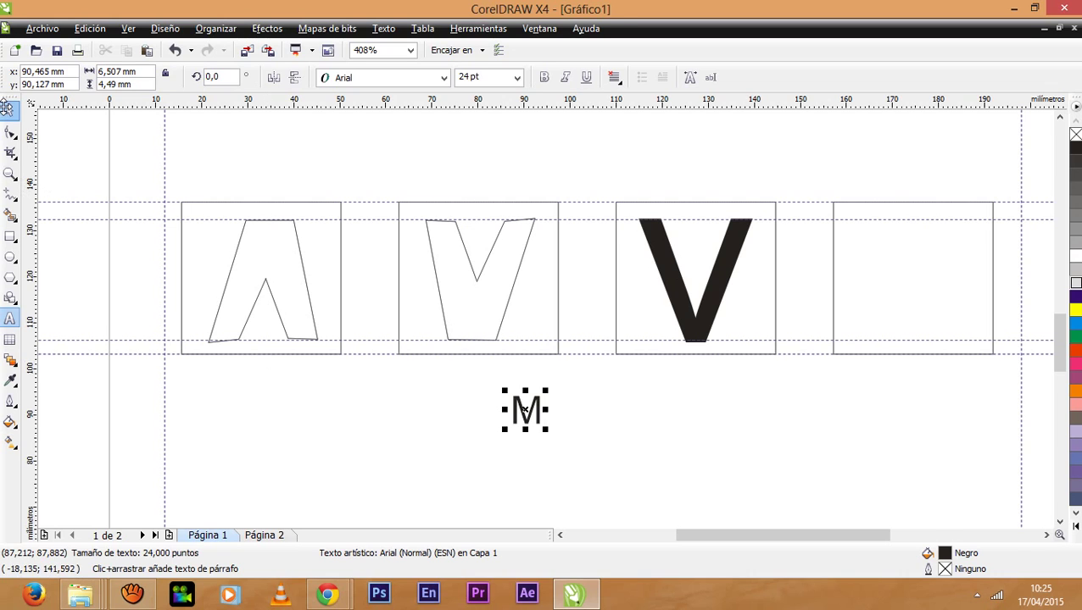
{"action": "double_click", "coordinate": [7, 109]}
{"action": "left_click", "coordinate": [543, 430]}
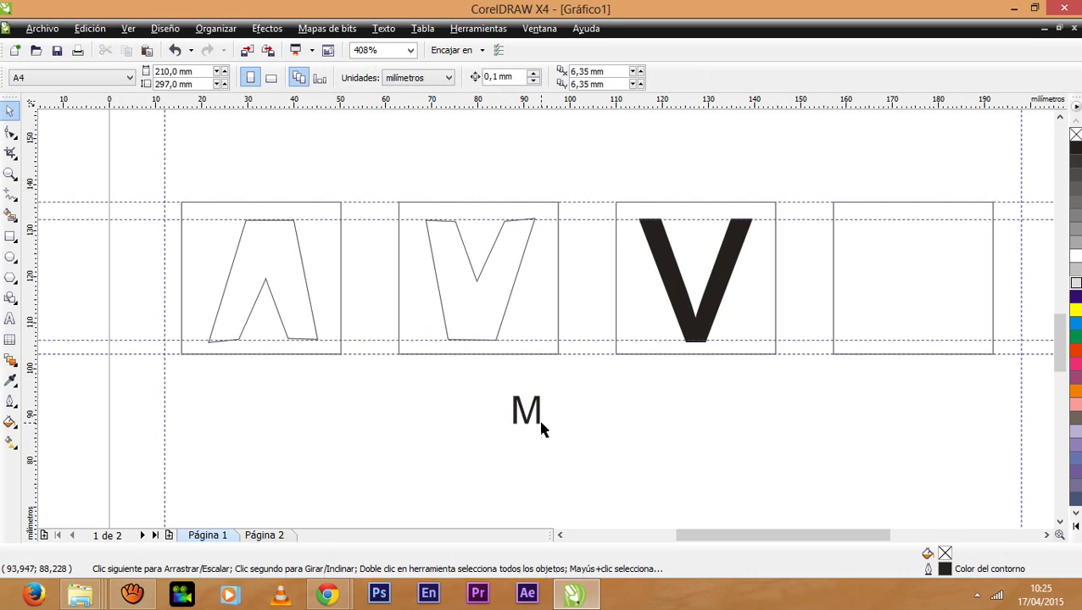
Enlarge the text M to about 103 pt and fit it between the inner guides in the fourth square
{"action": "left_click", "coordinate": [540, 424]}
{"action": "left_click_drag", "start_coordinate": [547, 432], "coordinate": [655, 492]}
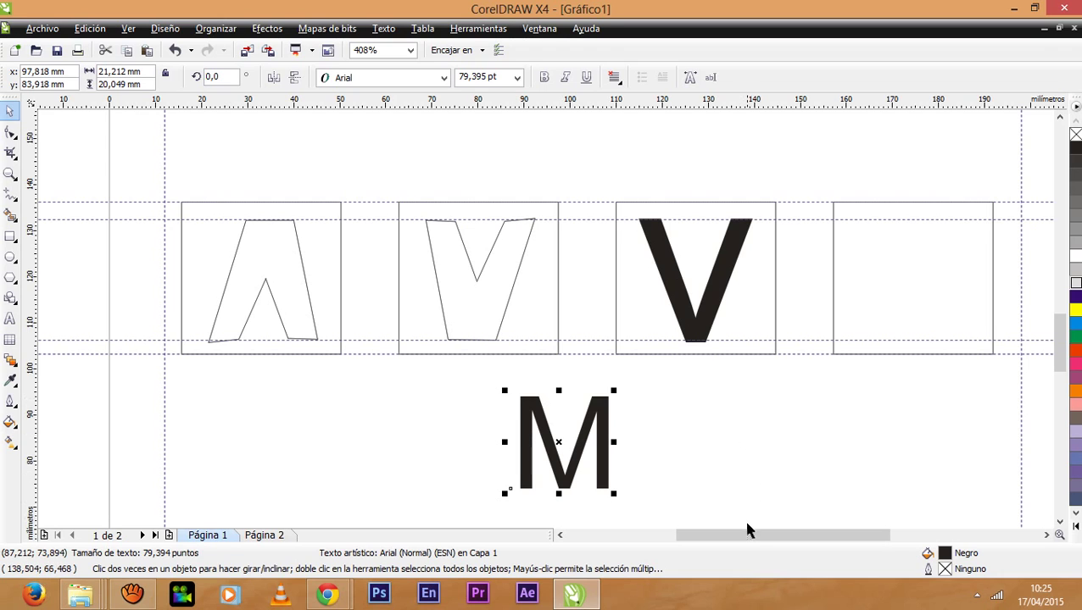
{"action": "left_click_drag", "start_coordinate": [748, 530], "coordinate": [796, 531]}
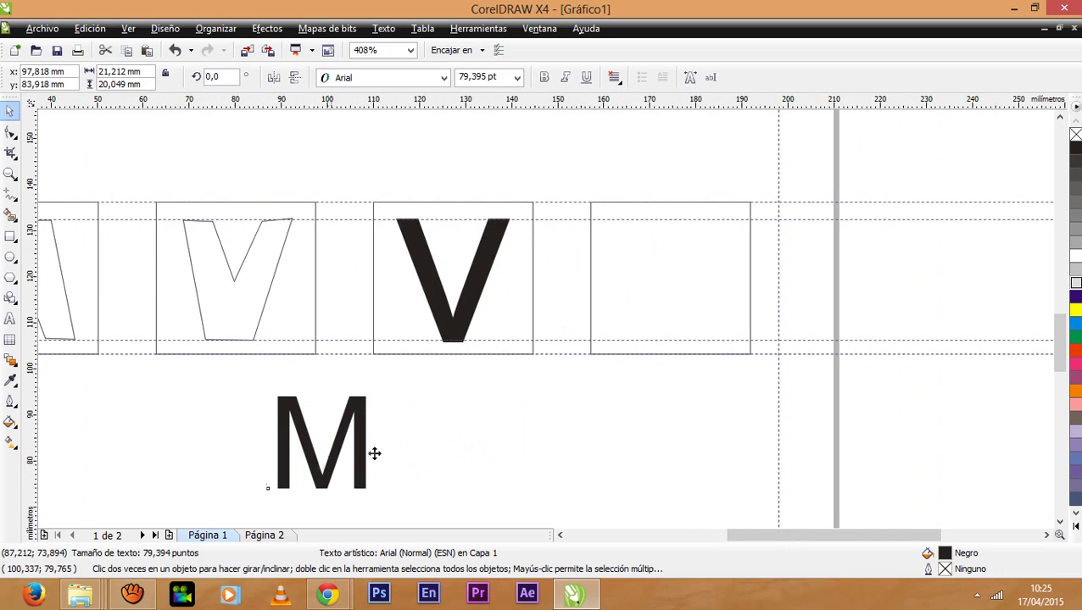
{"action": "left_click_drag", "start_coordinate": [374, 454], "coordinate": [742, 343]}
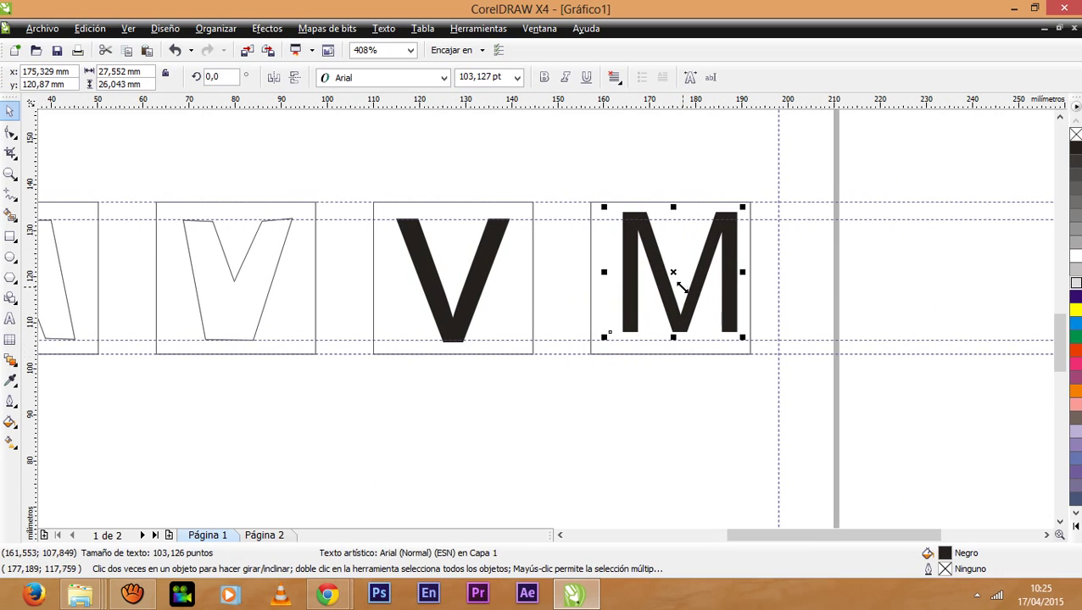
{"action": "left_click_drag", "start_coordinate": [682, 288], "coordinate": [664, 313]}
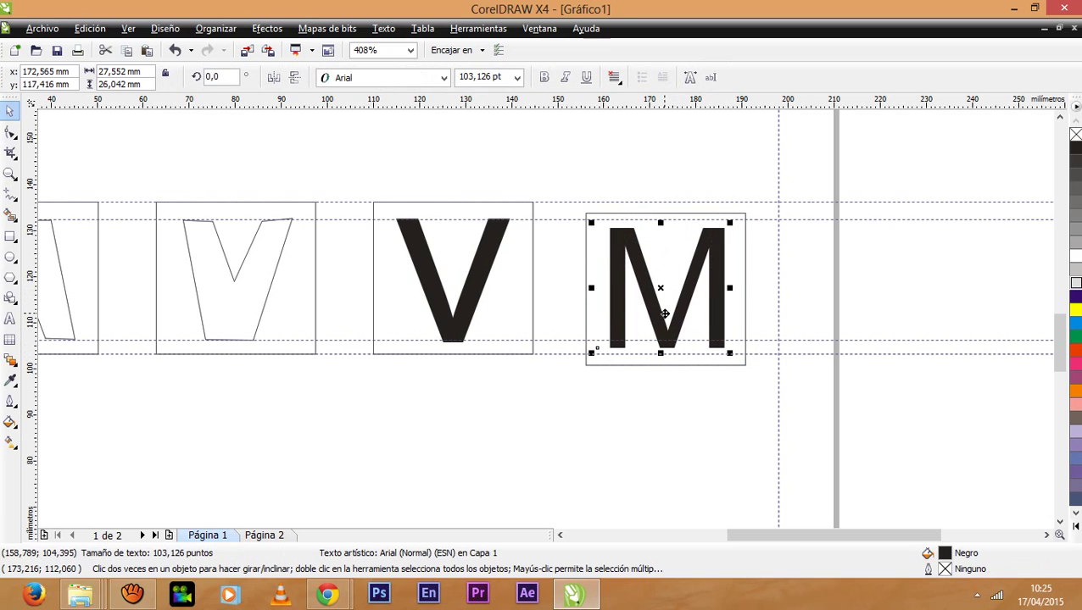
{"action": "left_click_drag", "start_coordinate": [606, 213], "coordinate": [611, 203]}
{"action": "left_click_drag", "start_coordinate": [640, 253], "coordinate": [689, 267]}
Change the font of the letter M to Arial Black
{"action": "double_click", "coordinate": [612, 257]}
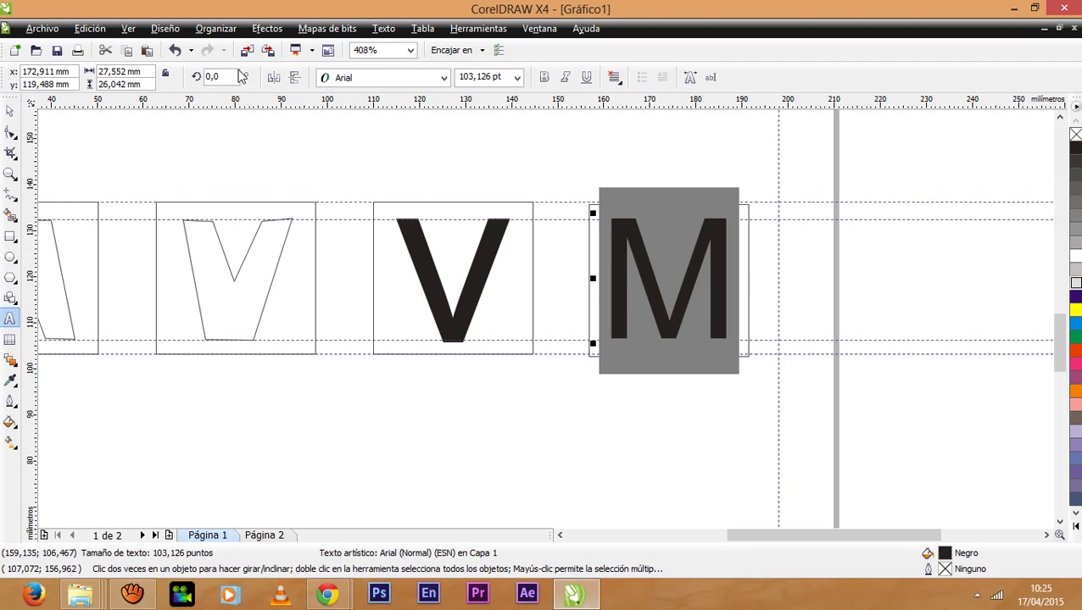
{"action": "left_click", "coordinate": [441, 81]}
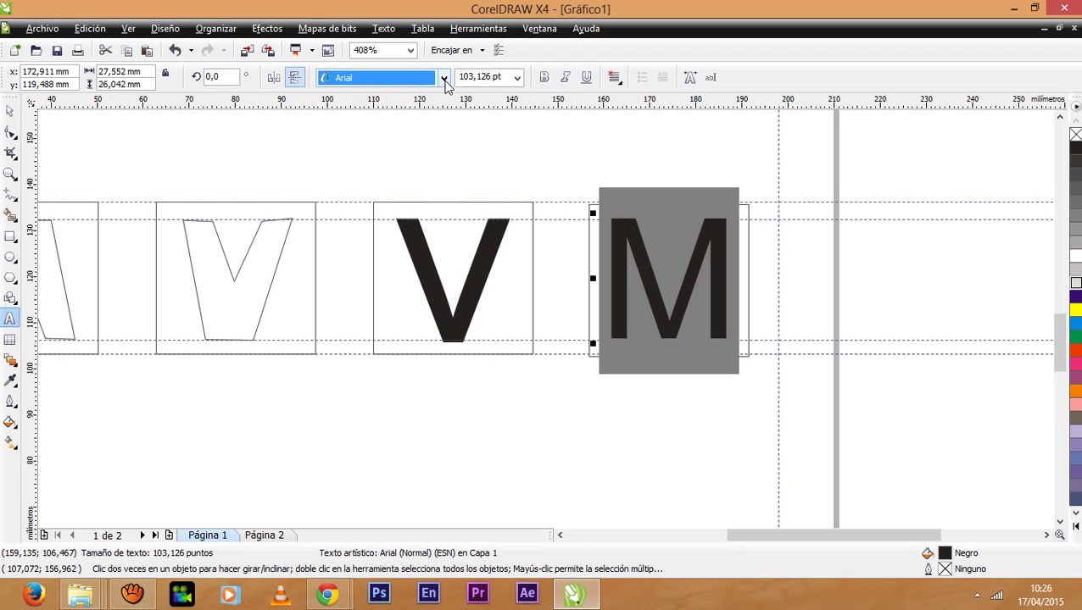
{"action": "left_click", "coordinate": [440, 78]}
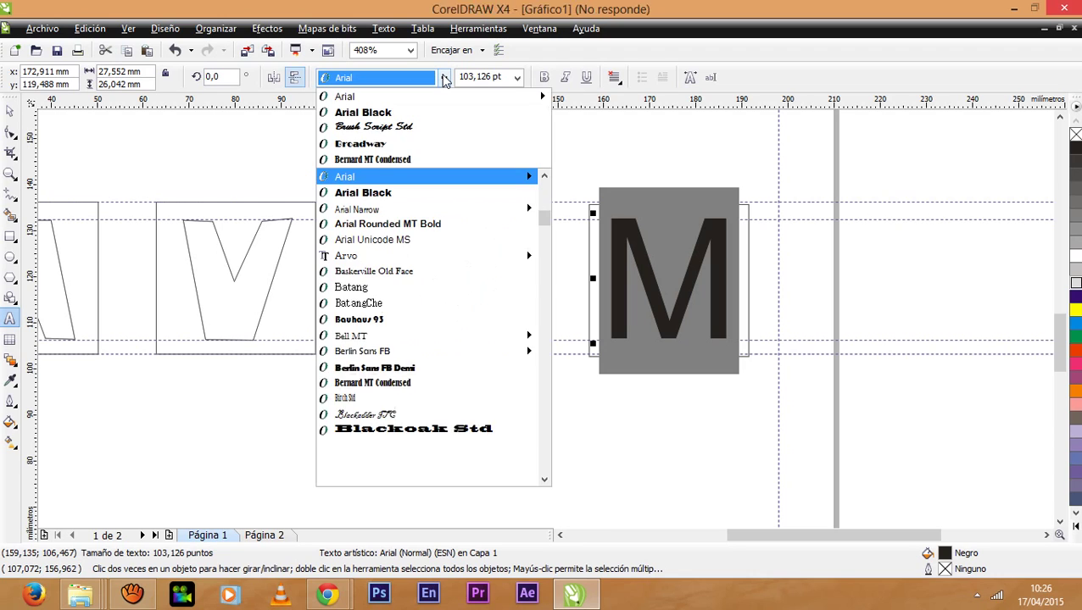
{"action": "left_click", "coordinate": [428, 82]}
{"action": "left_click", "coordinate": [444, 77]}
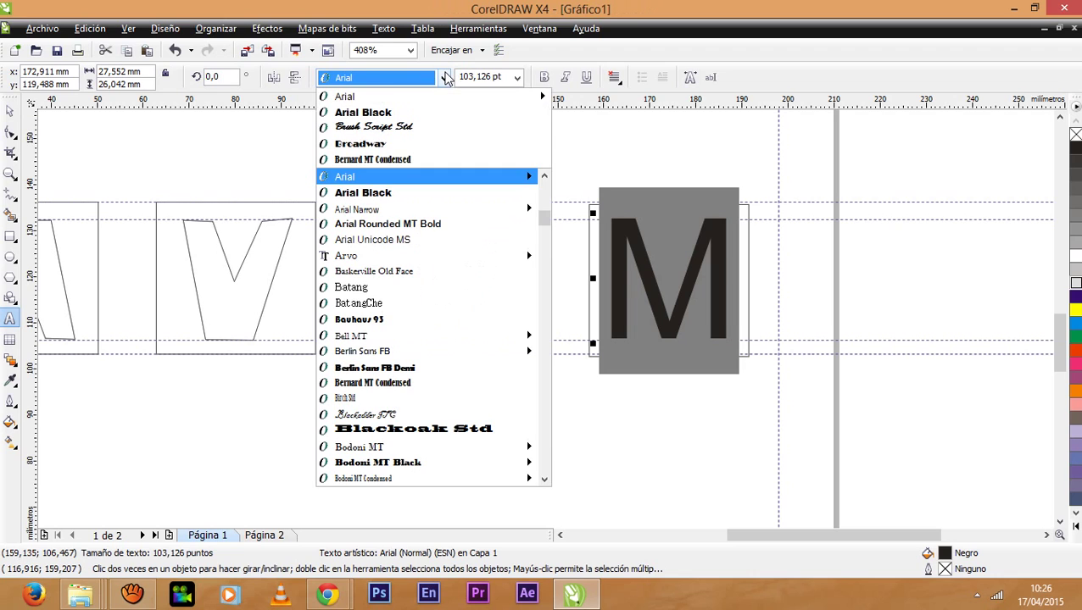
{"action": "left_click", "coordinate": [401, 113]}
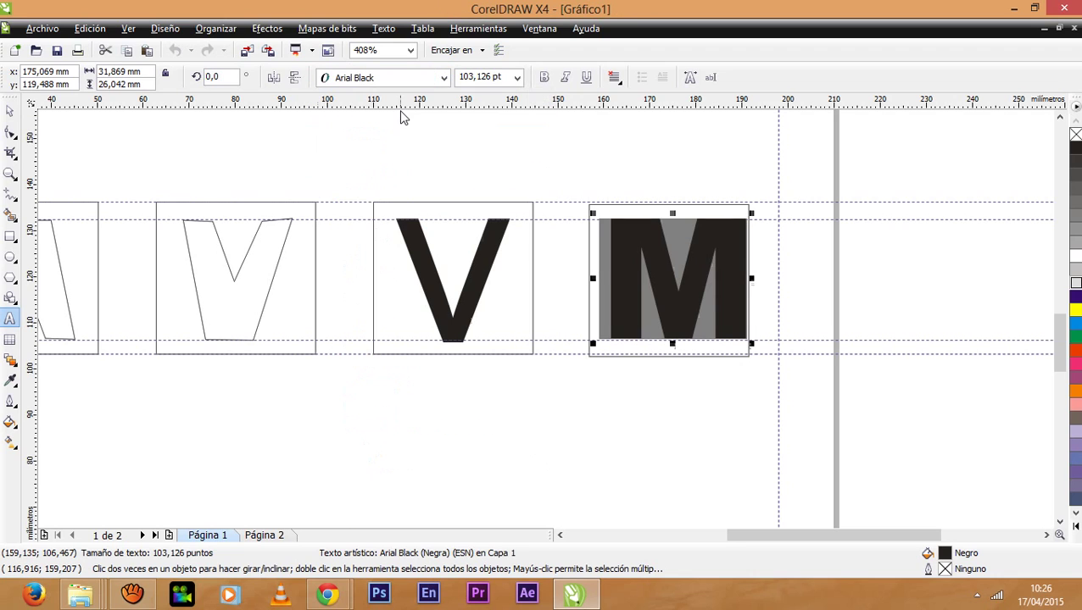
{"action": "left_click", "coordinate": [10, 110]}
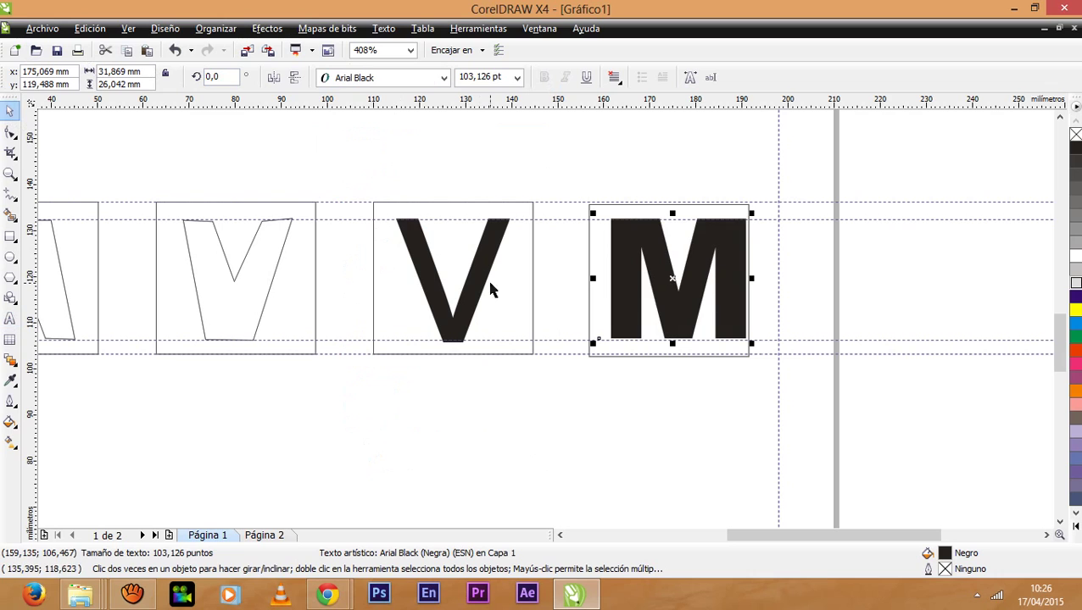
Move the Arial Black M slightly left and down to centre it in the fourth square
{"action": "mouse_move", "coordinate": [648, 254]}
{"action": "left_mouse_down"}
{"action": "mouse_move", "coordinate": [636, 256]}
{"action": "mouse_move", "coordinate": [647, 244]}
{"action": "mouse_move", "coordinate": [651, 254]}
{"action": "left_mouse_up"}
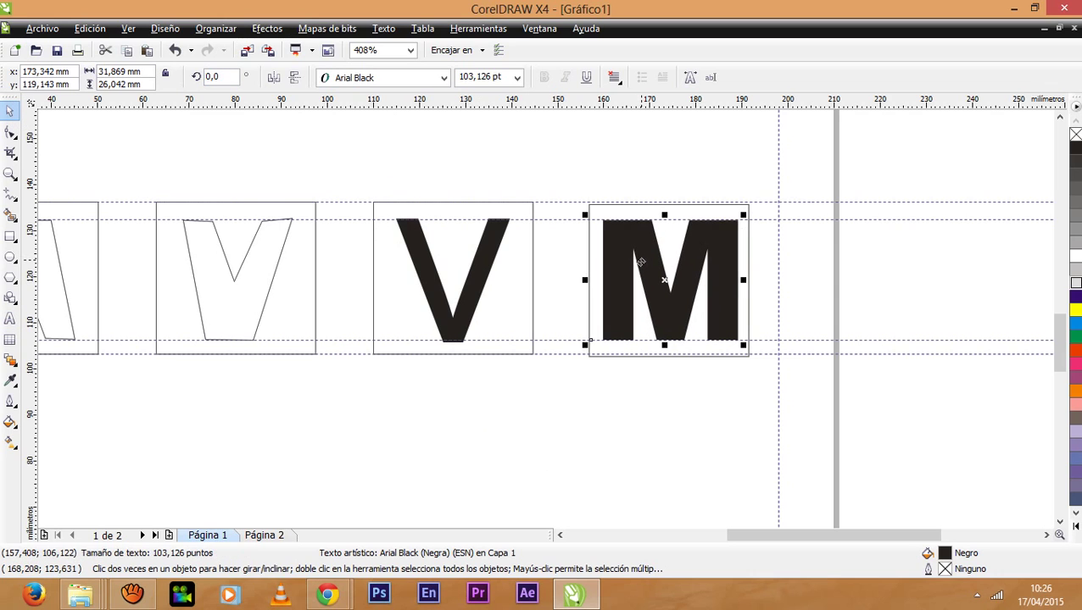
{"action": "left_click", "coordinate": [603, 397]}
{"action": "left_click", "coordinate": [658, 321]}
{"action": "left_click", "coordinate": [241, 310]}
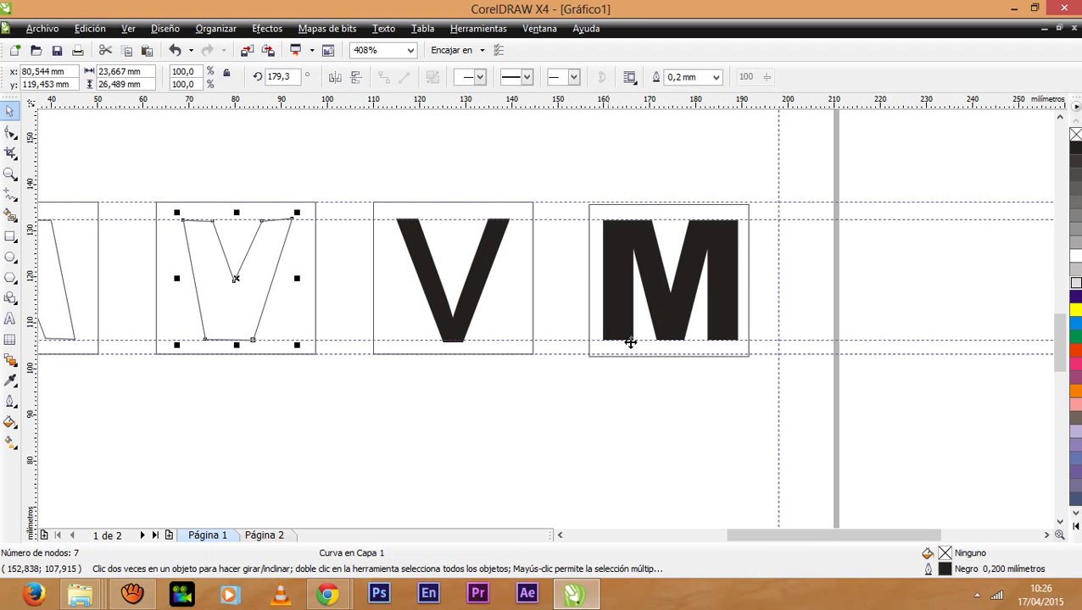
{"action": "left_click", "coordinate": [671, 331]}
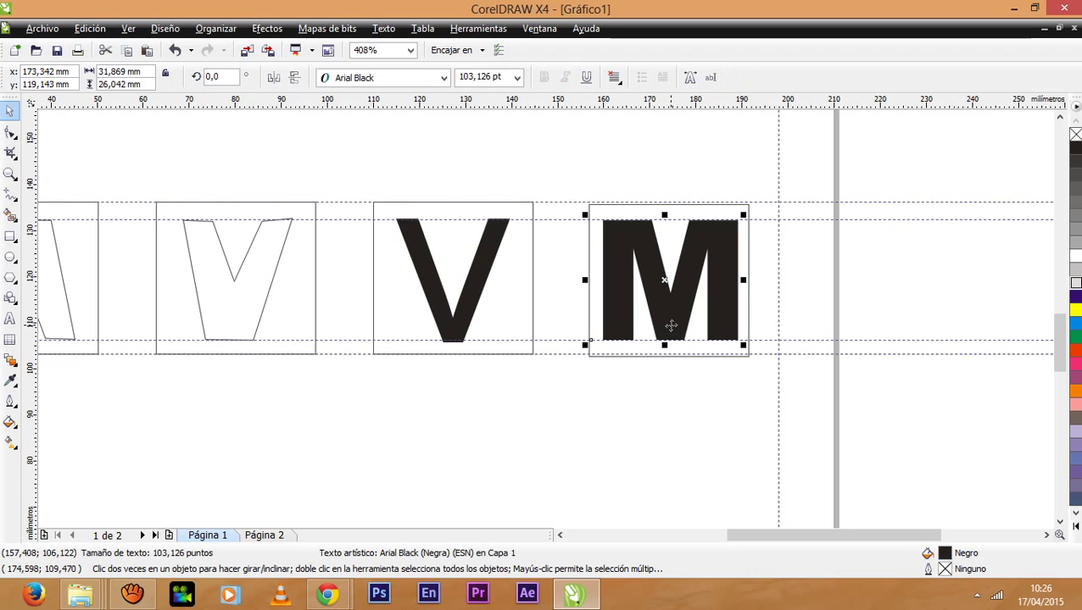
Convert the letter M in the fourth square to curves and reshape its left leg by moving the two top nodes inward and upward
{"action": "key", "text": "ctrl+q"}
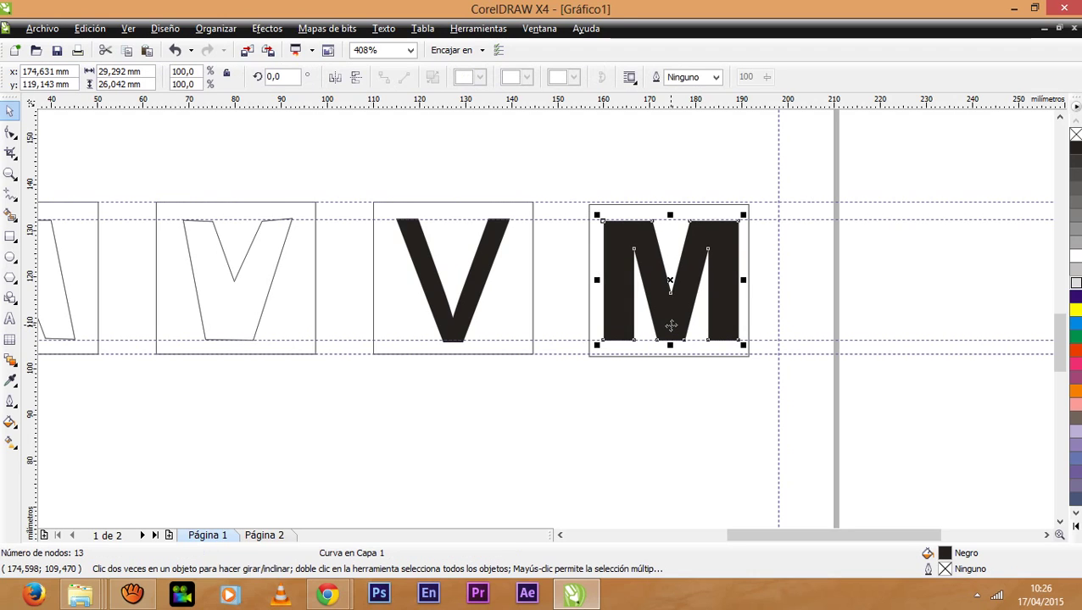
{"action": "left_click", "coordinate": [11, 133]}
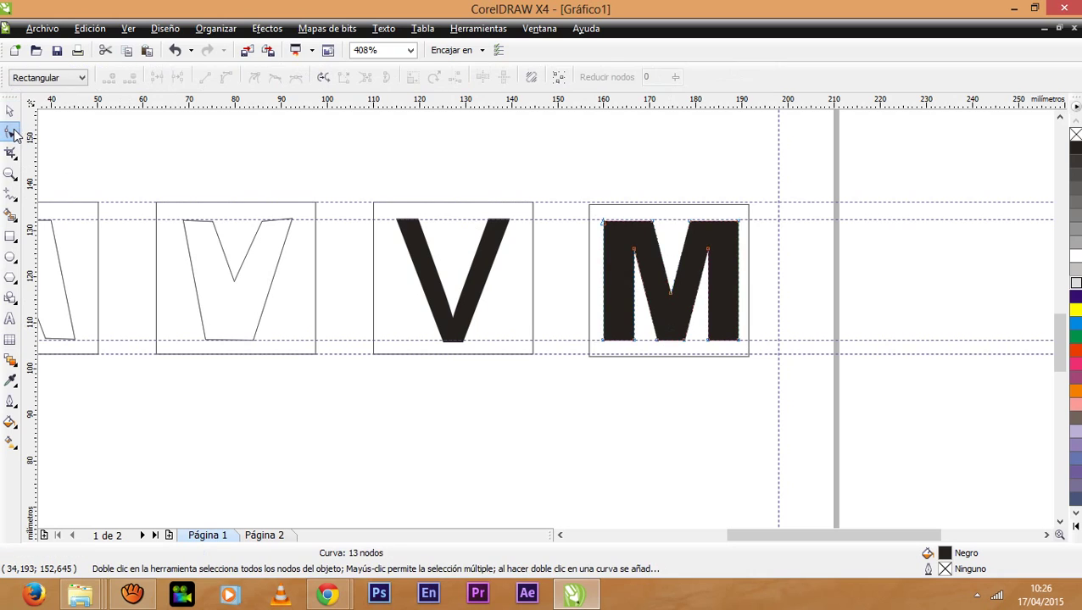
{"action": "left_click_drag", "start_coordinate": [656, 223], "coordinate": [614, 217]}
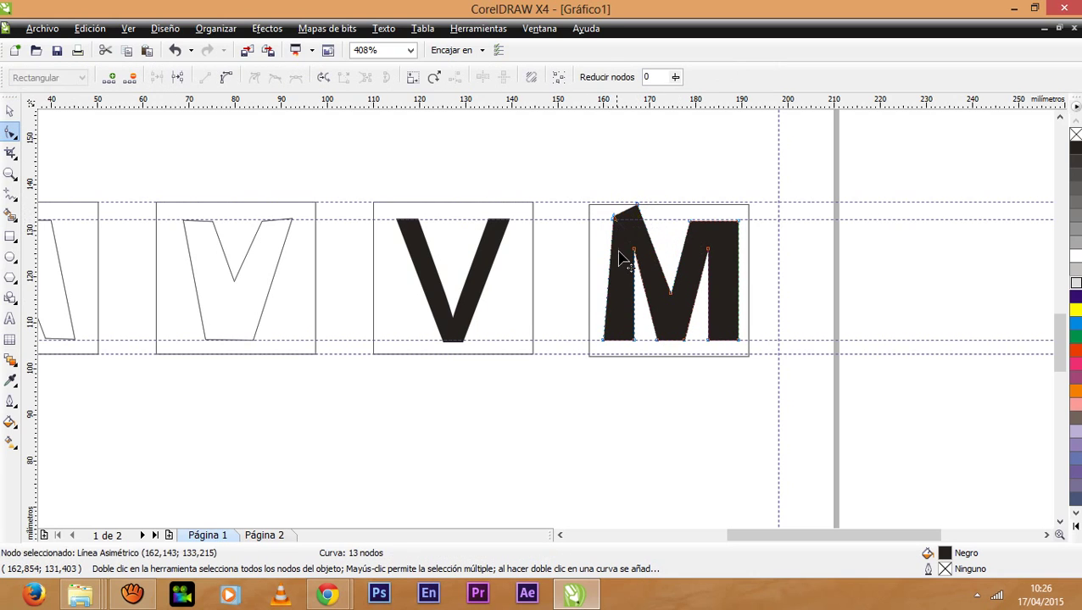
{"action": "left_click", "coordinate": [621, 286]}
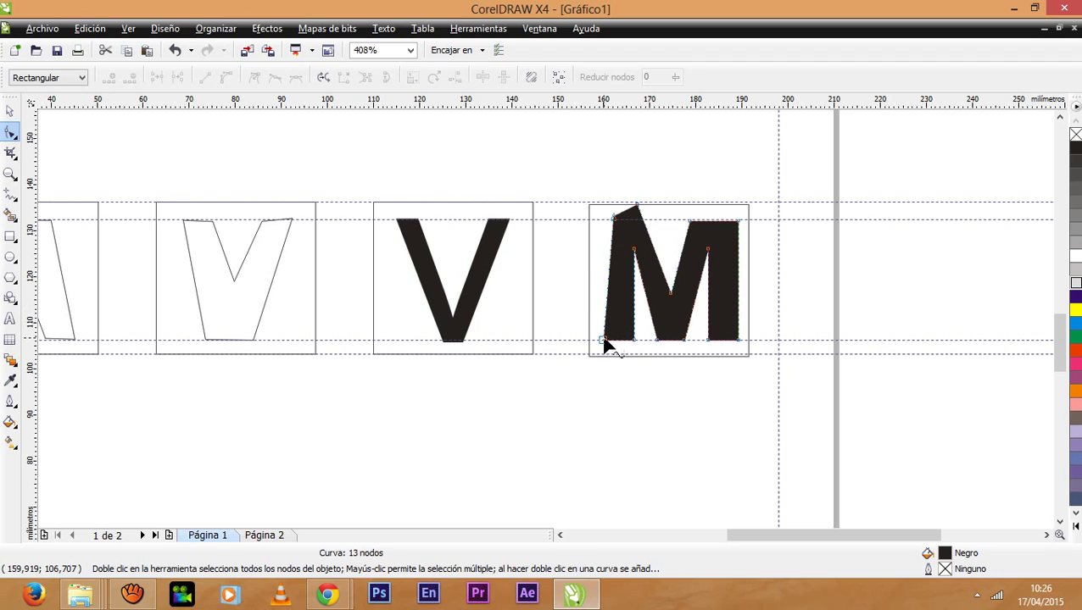
Pull the bottom outer node of the M's left leg outward past the square's edge, near the lower inner guide
{"action": "left_click_drag", "start_coordinate": [603, 342], "coordinate": [560, 351]}
{"action": "left_click", "coordinate": [634, 342]}
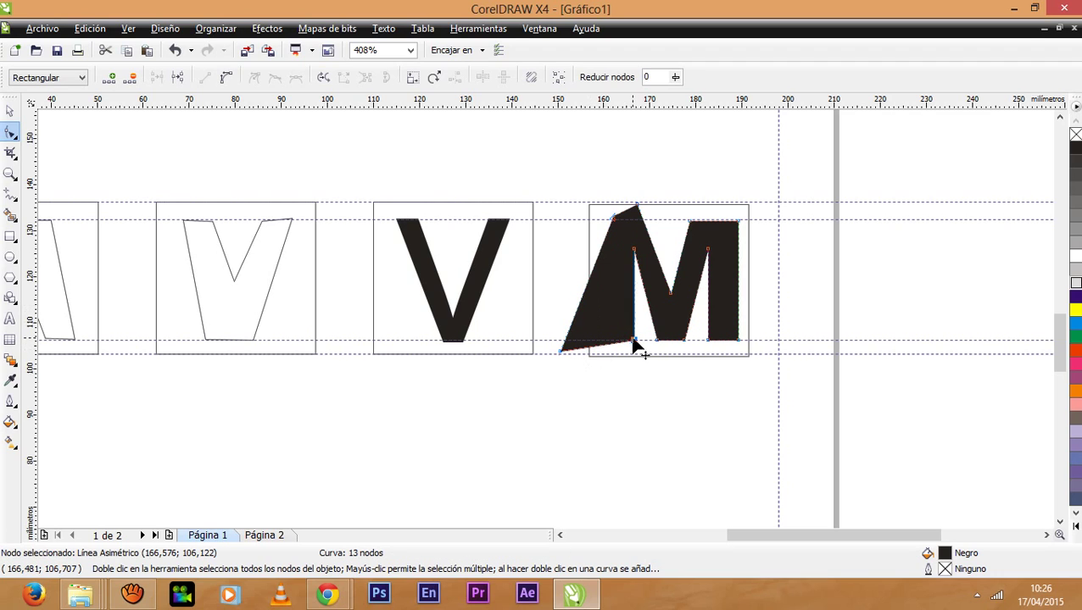
{"action": "left_click", "coordinate": [558, 350]}
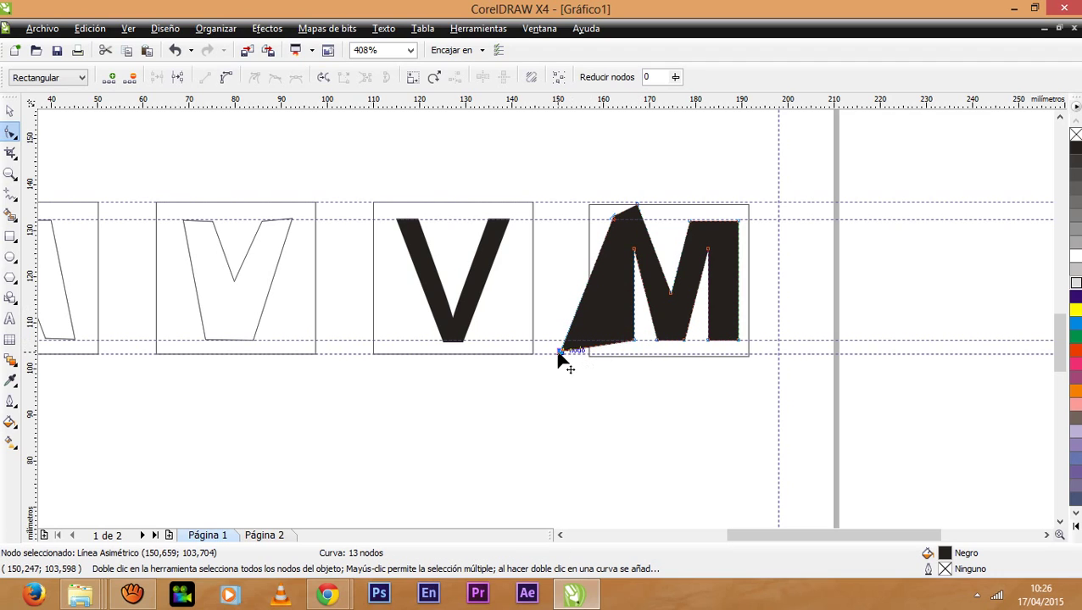
{"action": "left_click_drag", "start_coordinate": [558, 354], "coordinate": [554, 343]}
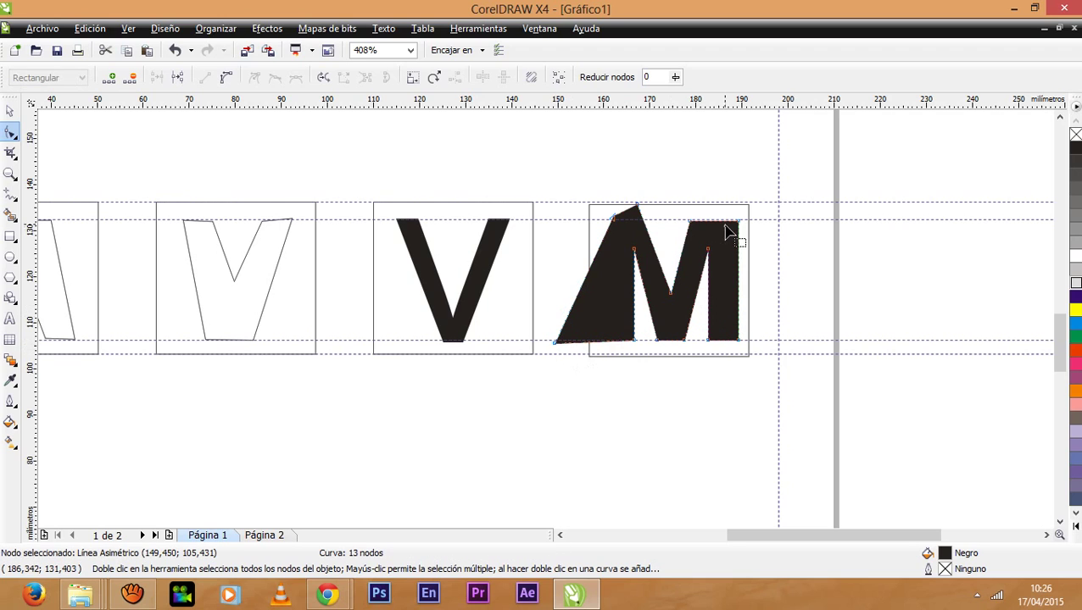
Lower the M's right inner notch node and raise the inner top node of the right leg above the square
{"action": "left_click_drag", "start_coordinate": [727, 229], "coordinate": [739, 166]}
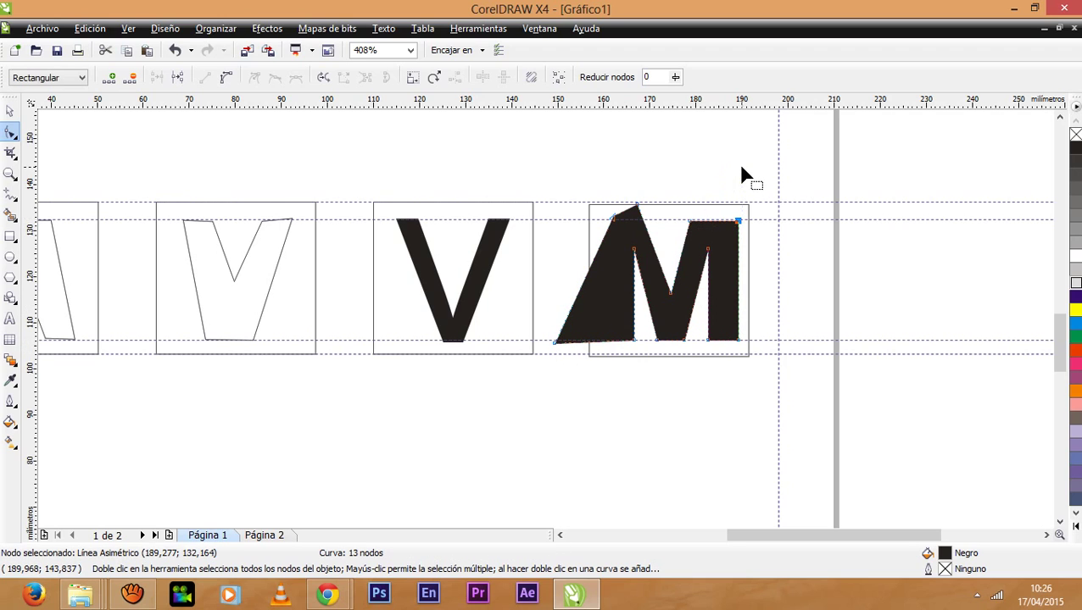
{"action": "left_click_drag", "start_coordinate": [707, 251], "coordinate": [702, 285]}
{"action": "left_click", "coordinate": [694, 227]}
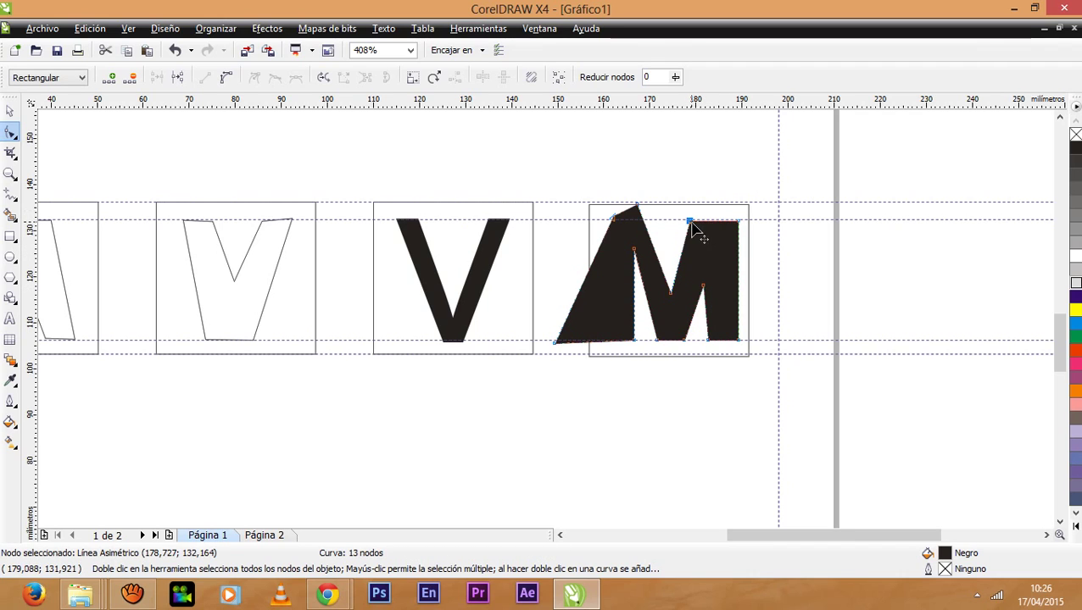
{"action": "left_click_drag", "start_coordinate": [694, 228], "coordinate": [681, 188]}
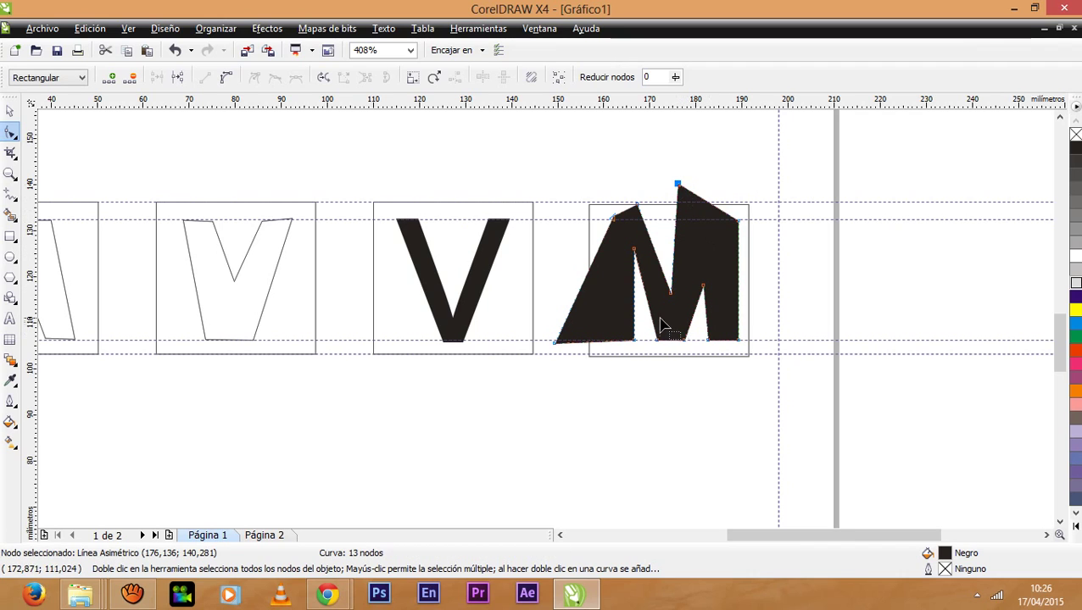
Add a node midway on the M's outer right edge, convert the segment above it to a curve, and raise the top corner node to form a bulge
{"action": "double_click", "coordinate": [737, 293]}
{"action": "right_click", "coordinate": [739, 294]}
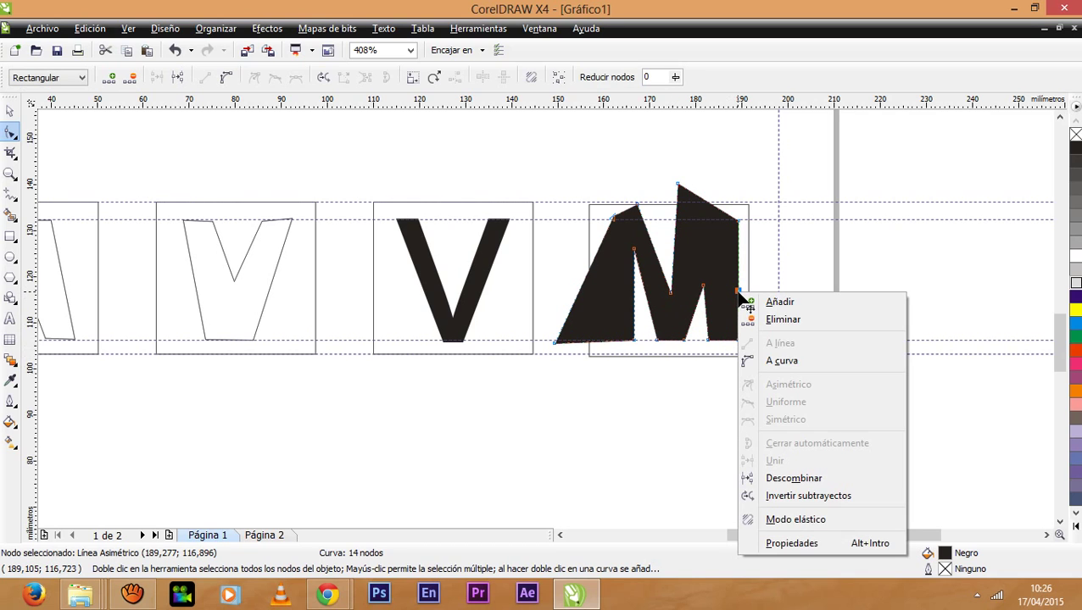
{"action": "left_click", "coordinate": [779, 356]}
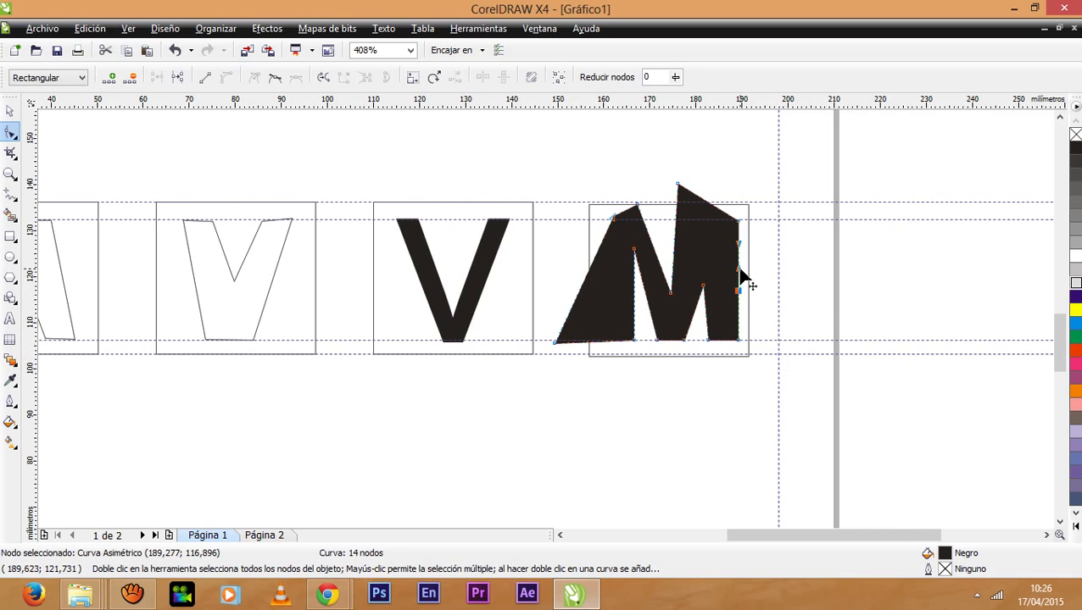
{"action": "left_click_drag", "start_coordinate": [740, 282], "coordinate": [731, 194]}
{"action": "left_click", "coordinate": [837, 212]}
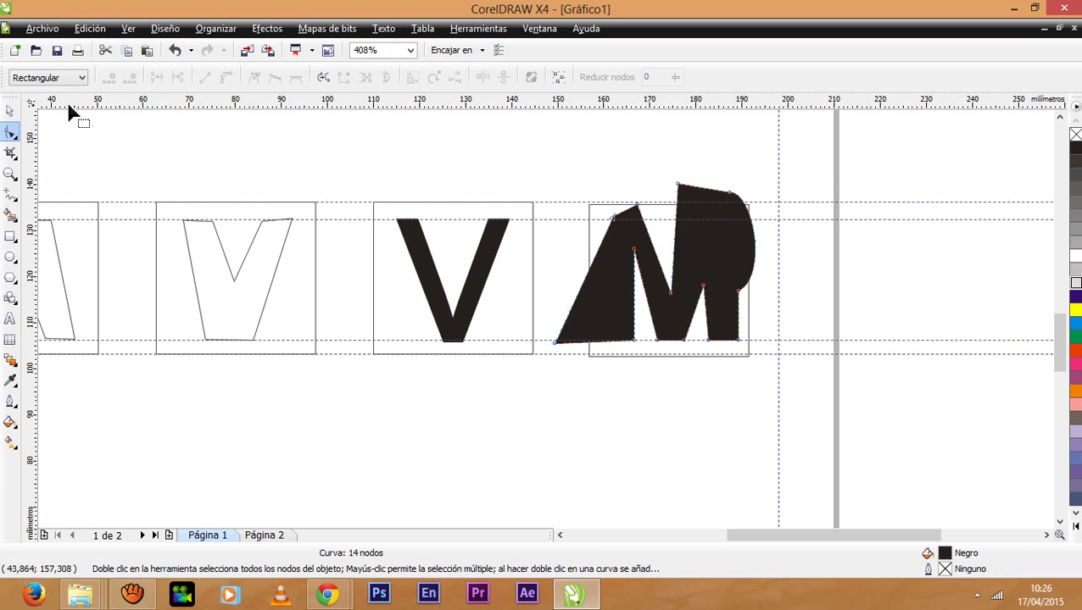
Move the reshaped M slightly right and down so its base sits near the lower outer guide
{"action": "left_click", "coordinate": [9, 110]}
{"action": "left_click", "coordinate": [521, 188]}
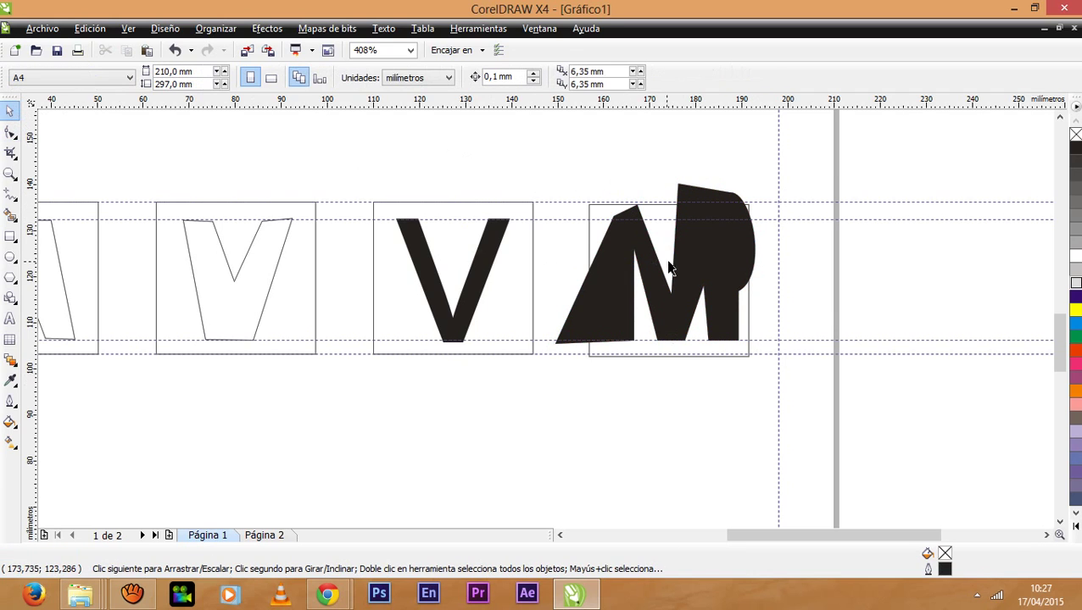
{"action": "left_click_drag", "start_coordinate": [669, 268], "coordinate": [724, 298]}
{"action": "left_click", "coordinate": [876, 174]}
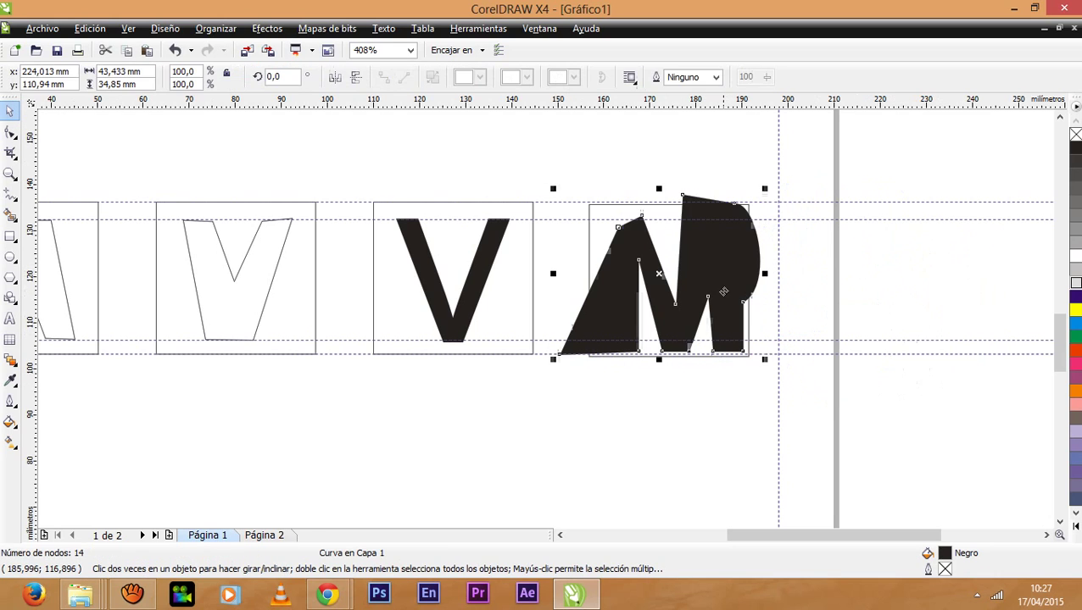
{"action": "left_click", "coordinate": [812, 303]}
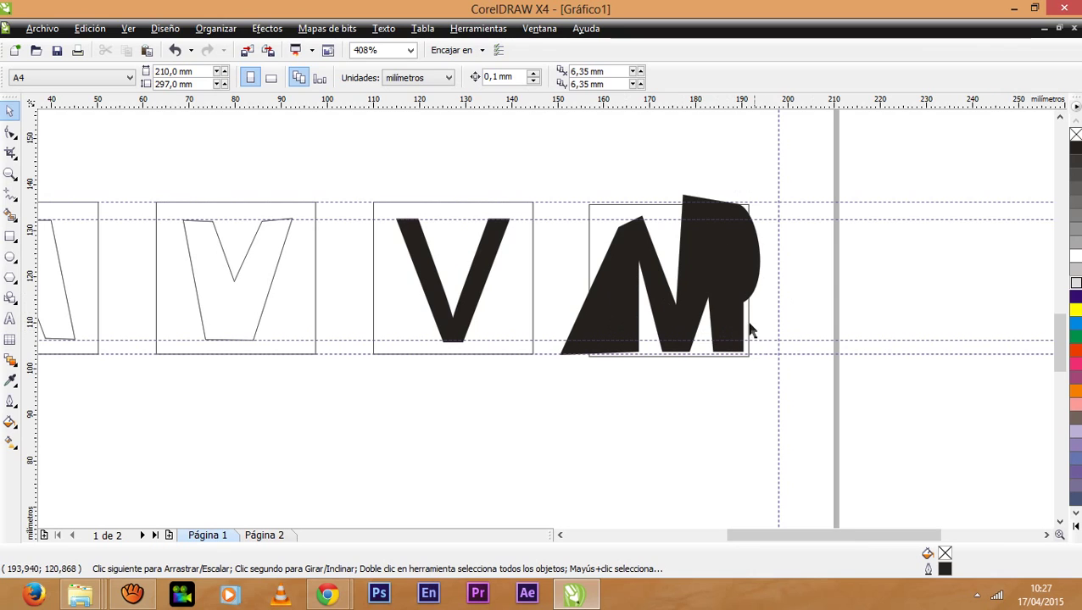
Reduce the reshaped M's height from its top edge to about 33.9 mm, keeping its base in place
{"action": "left_click", "coordinate": [649, 247]}
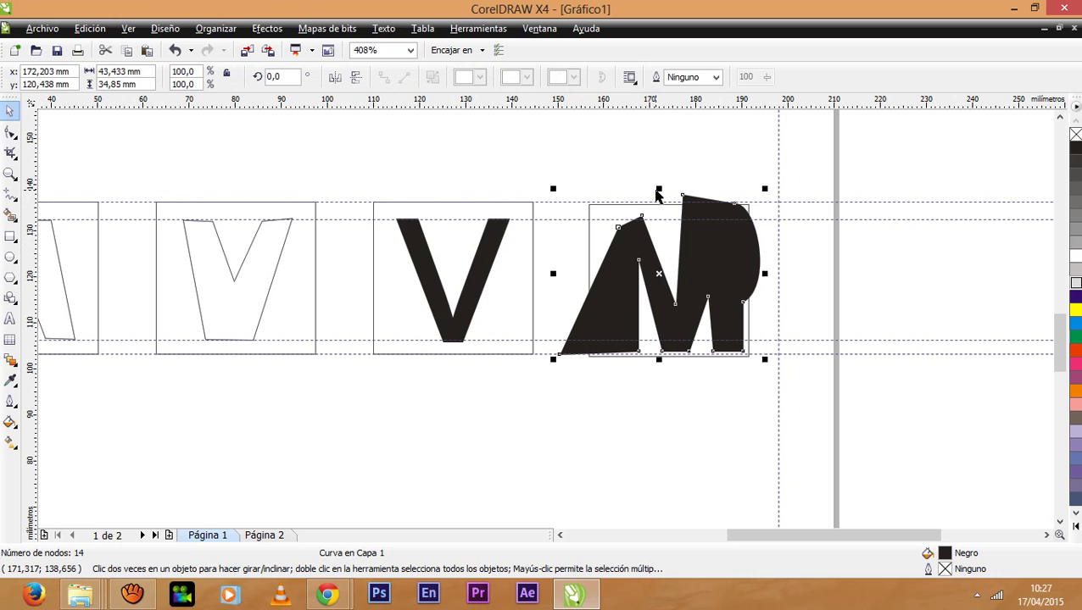
{"action": "mouse_move", "coordinate": [657, 189]}
{"action": "left_mouse_down"}
{"action": "mouse_move", "coordinate": [657, 178]}
{"action": "mouse_move", "coordinate": [659, 193]}
{"action": "left_mouse_up"}
{"action": "key", "text": "Escape"}
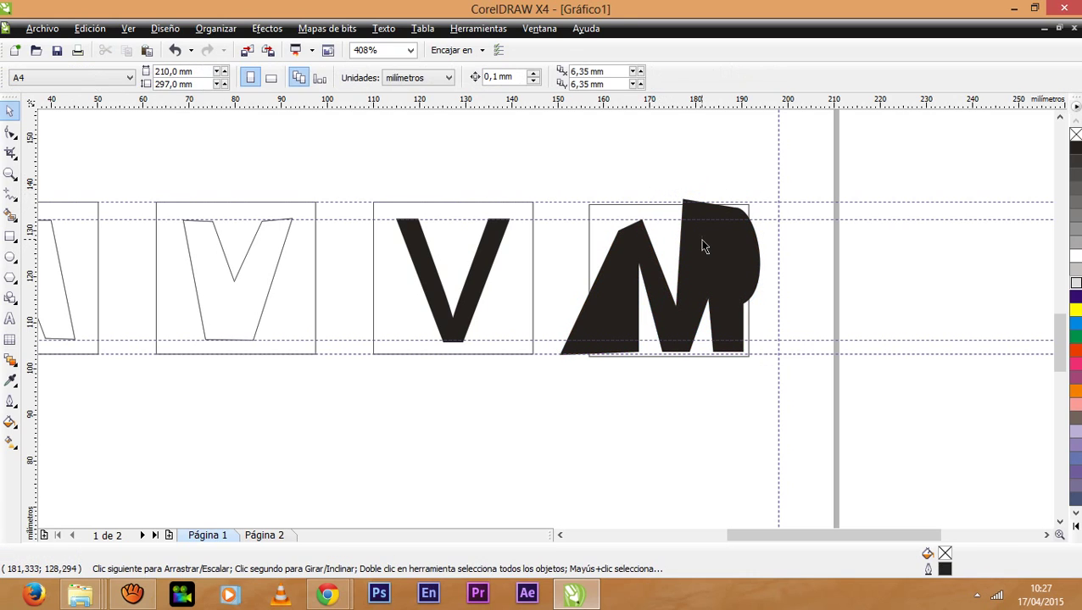
{"action": "left_click", "coordinate": [703, 247]}
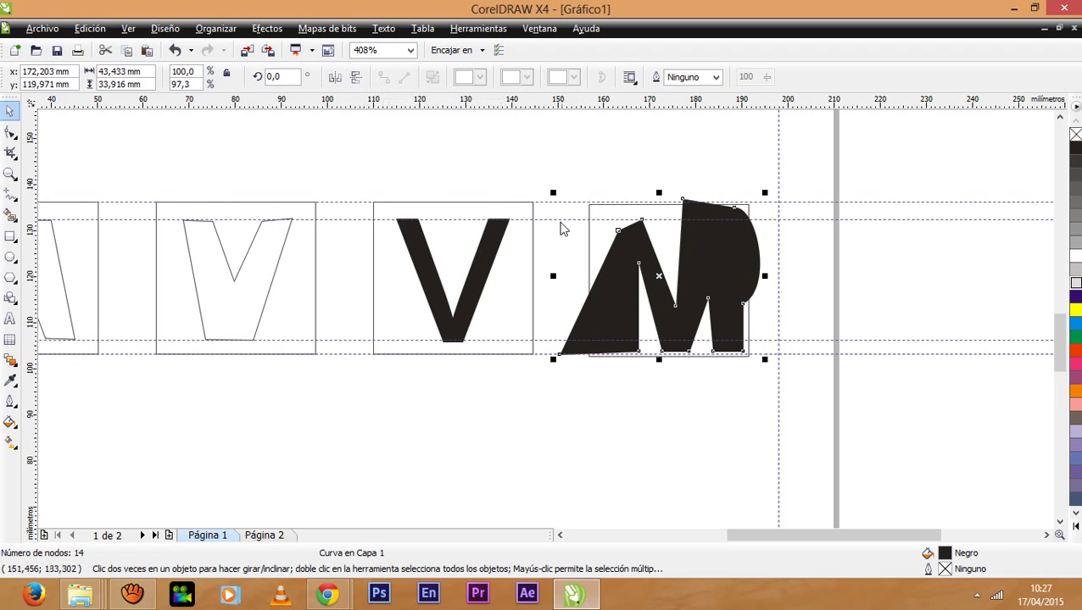
{"action": "left_click", "coordinate": [648, 257]}
{"action": "left_click", "coordinate": [649, 257]}
{"action": "left_click_drag", "start_coordinate": [780, 535], "coordinate": [737, 537]}
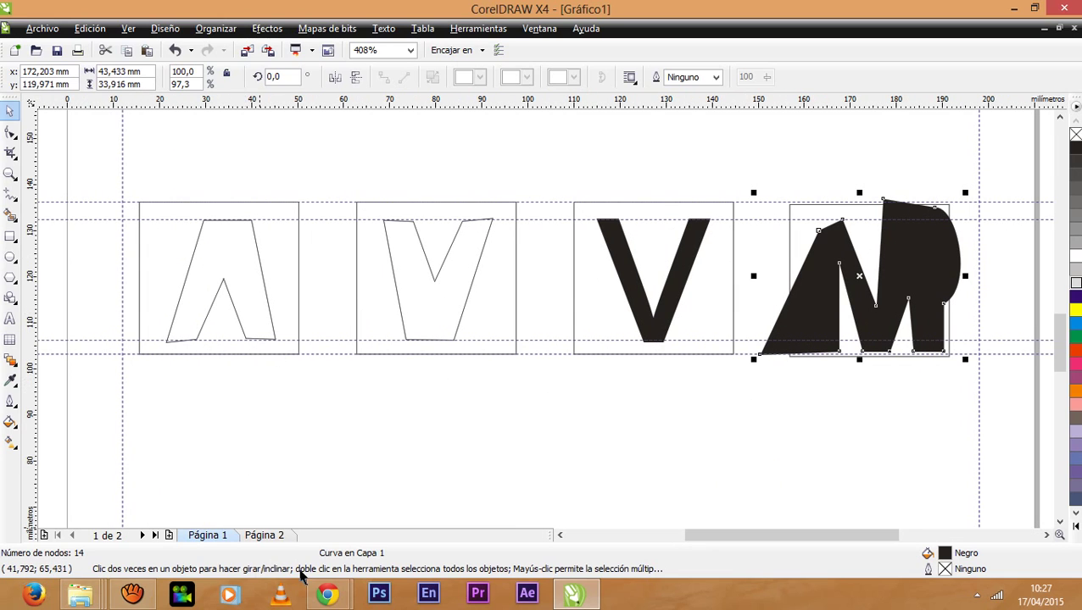
{"action": "left_click", "coordinate": [134, 594]}
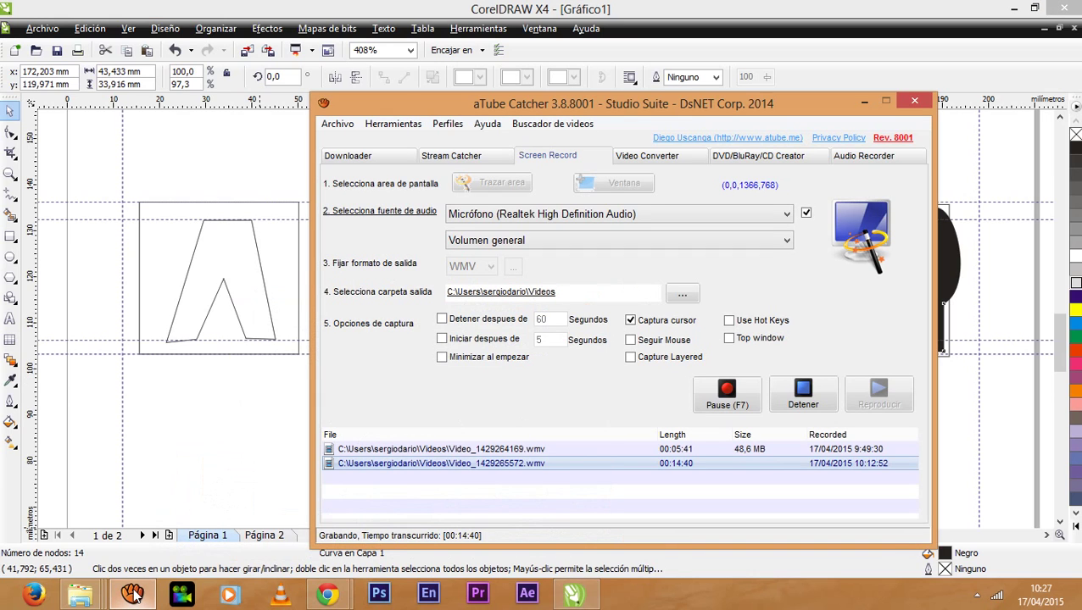